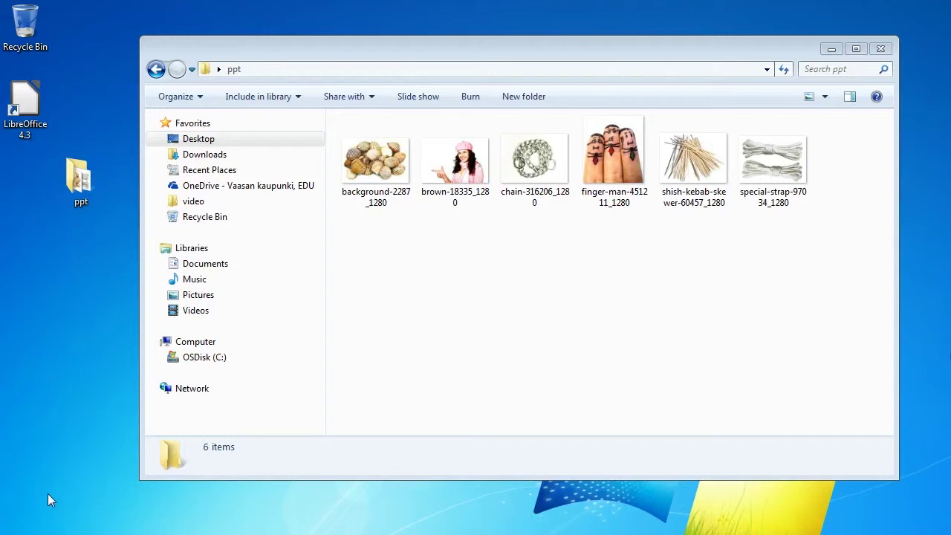
Launch PowerPoint 2013 from the Microsoft Office 2013 folder in the Start menu's All Programs
key("super")
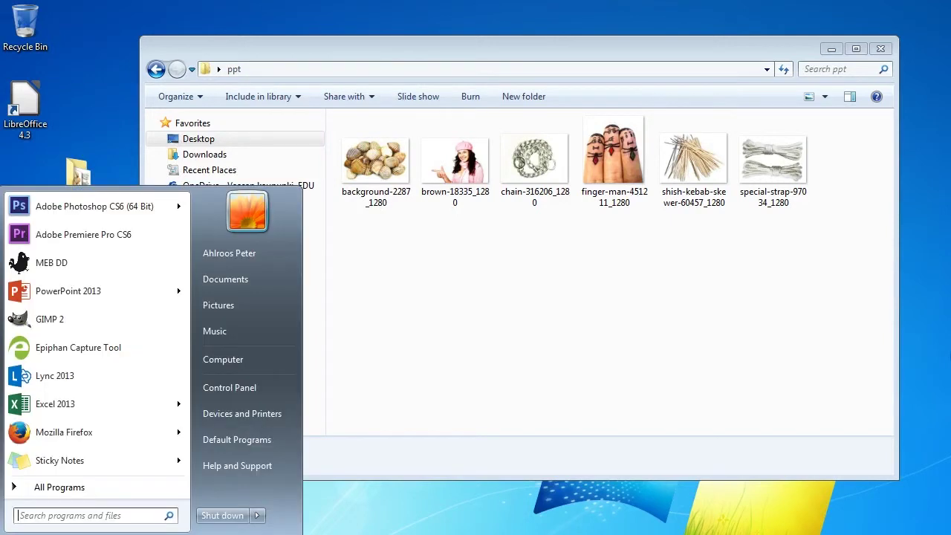
left_click(29, 490)
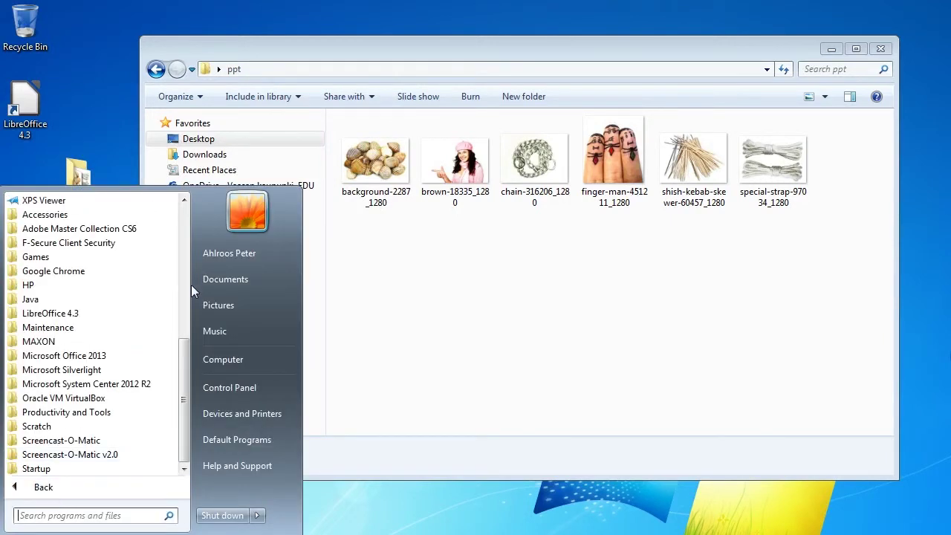
left_click(66, 359)
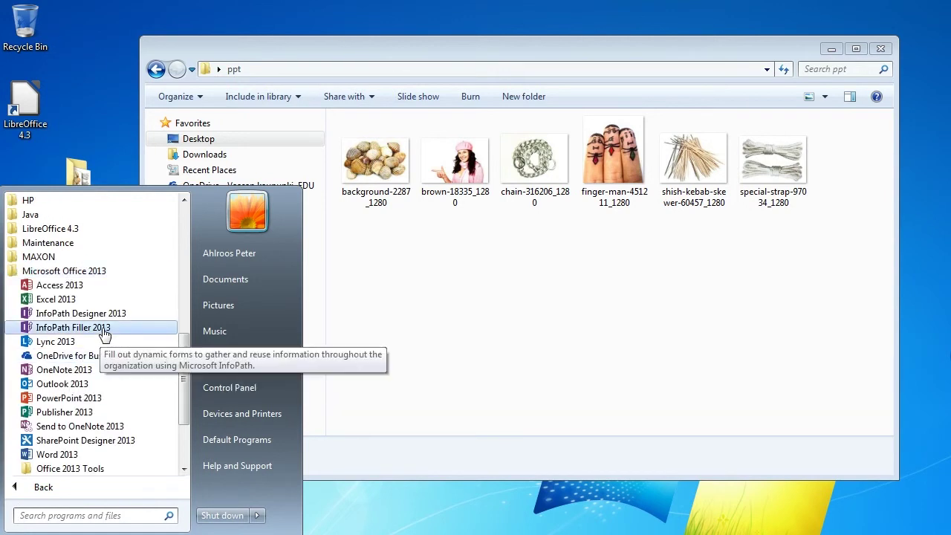
left_click(84, 398)
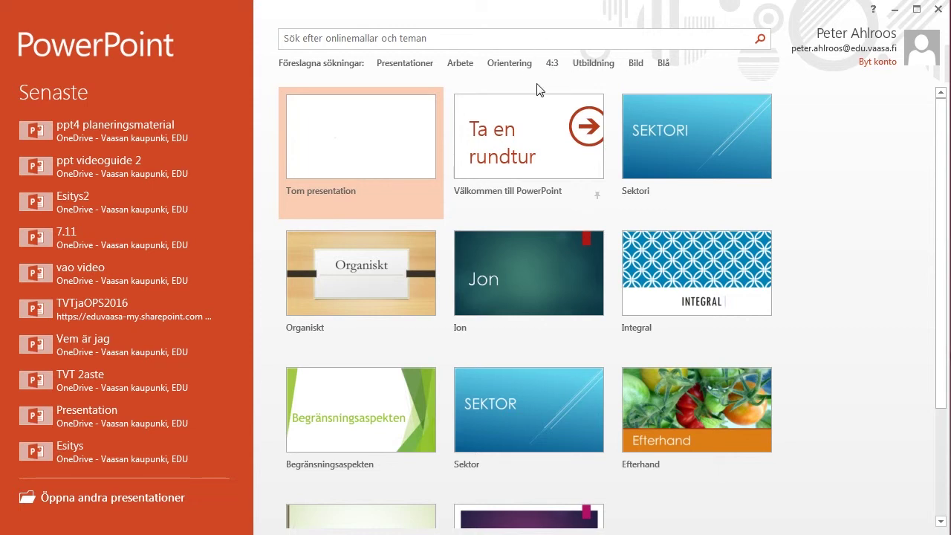
Create a blank Tom presentation with one title slide, shown in outline view with a widened pane
left_click(365, 147)
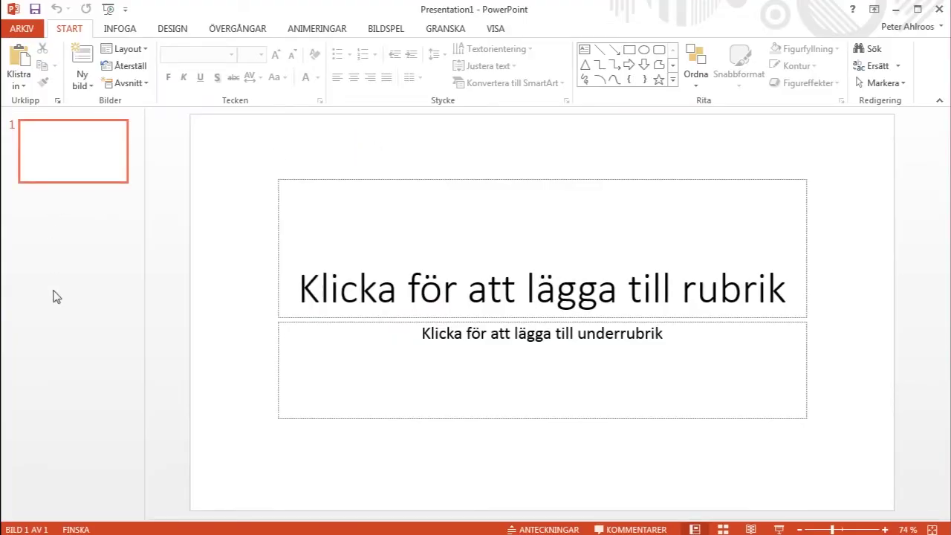
left_click(60, 166)
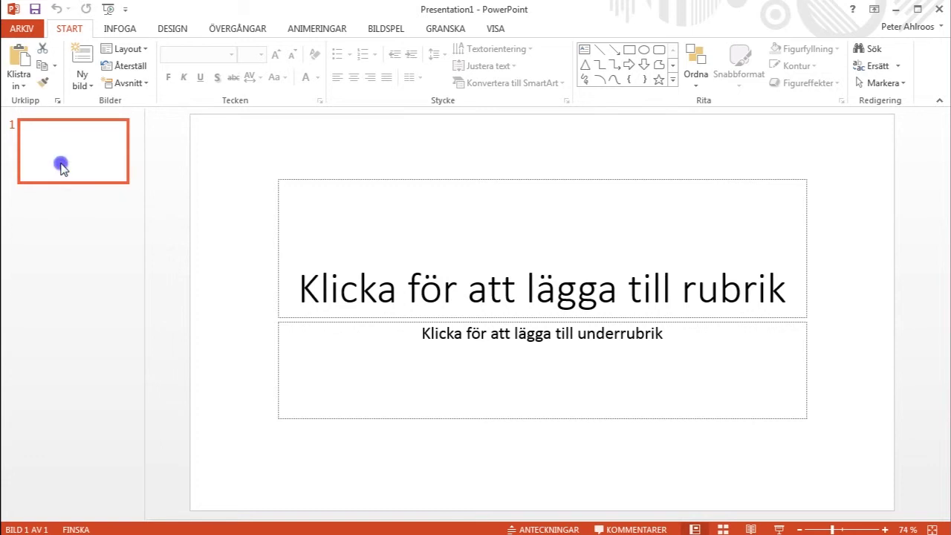
left_click(83, 75)
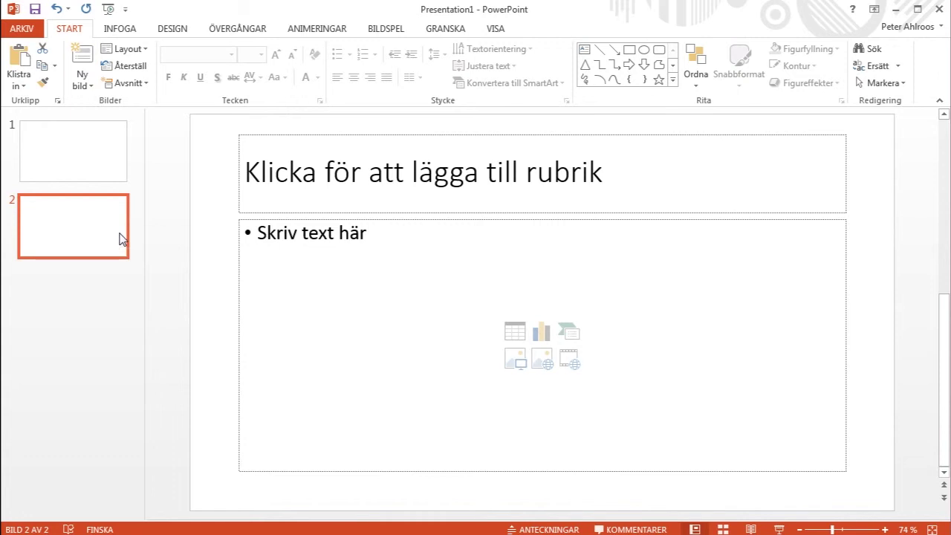
key("ctrl+z")
left_click(77, 244)
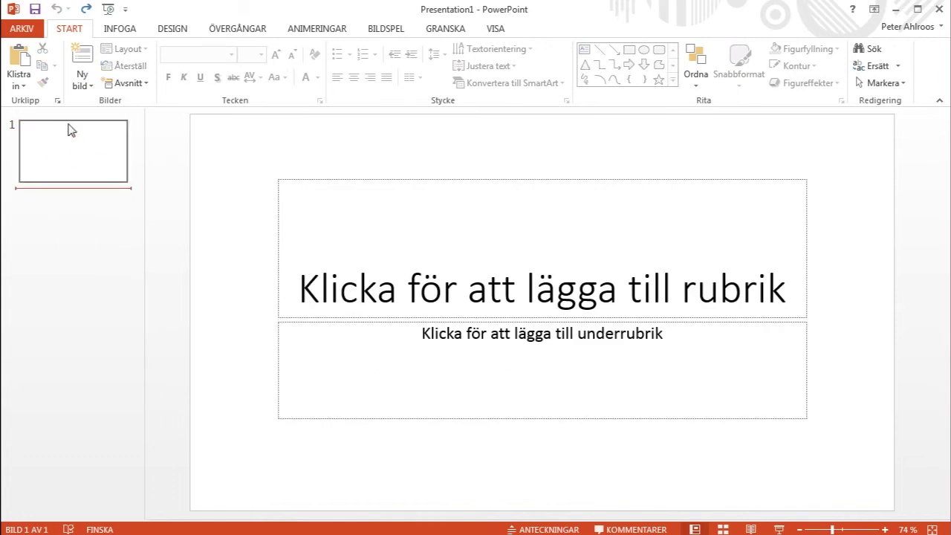
key("Return")
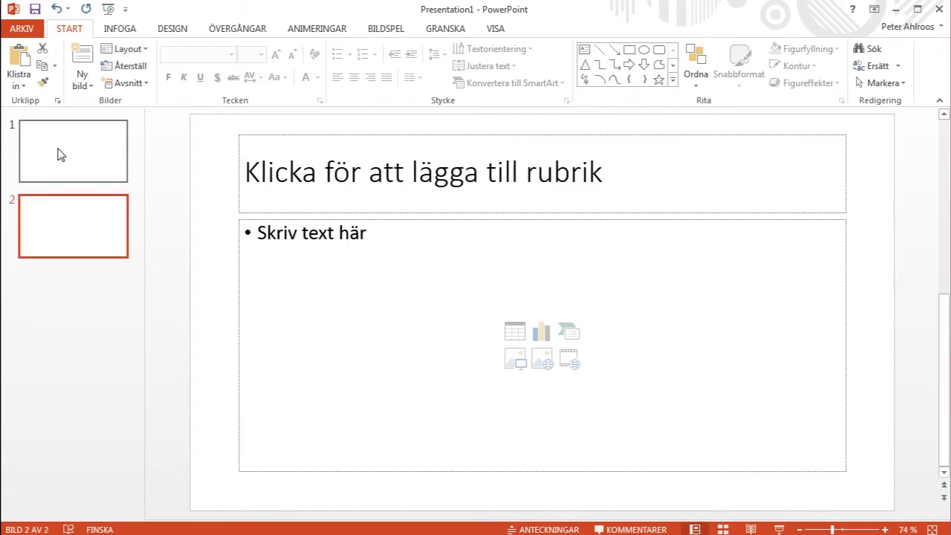
key("ctrl+z")
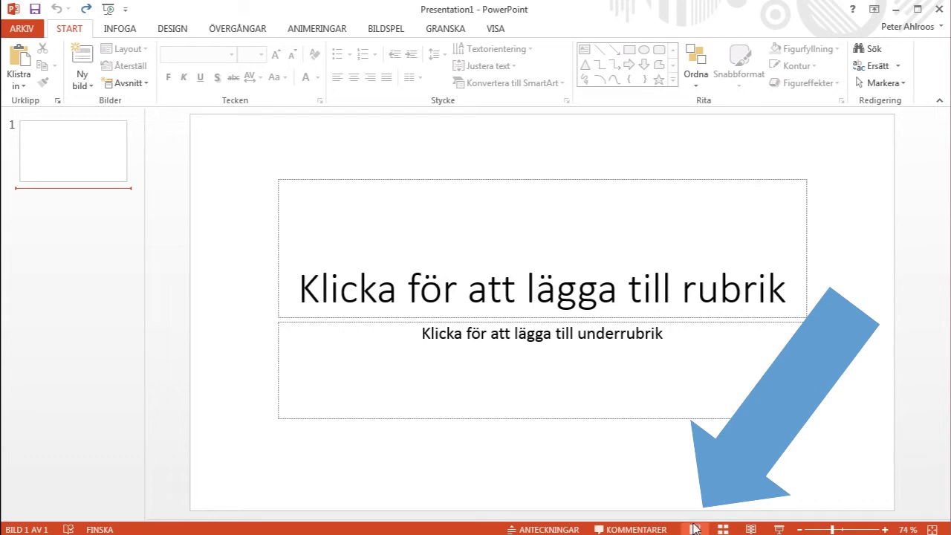
left_click(696, 530)
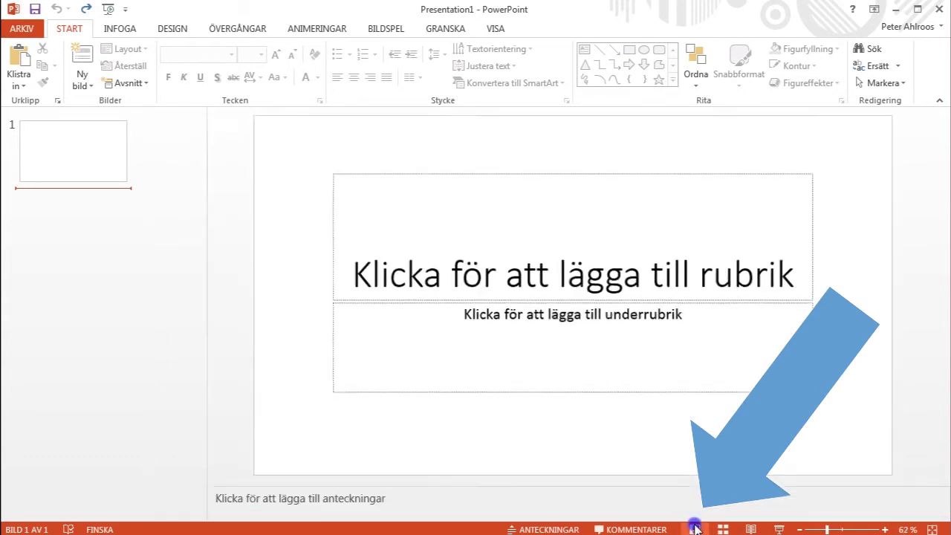
left_click_drag(327, 198, 216, 193)
Type the slide titles Sociala medier, Publicera, Dela, Diskutera and Nätverka in the outline
left_click(37, 124)
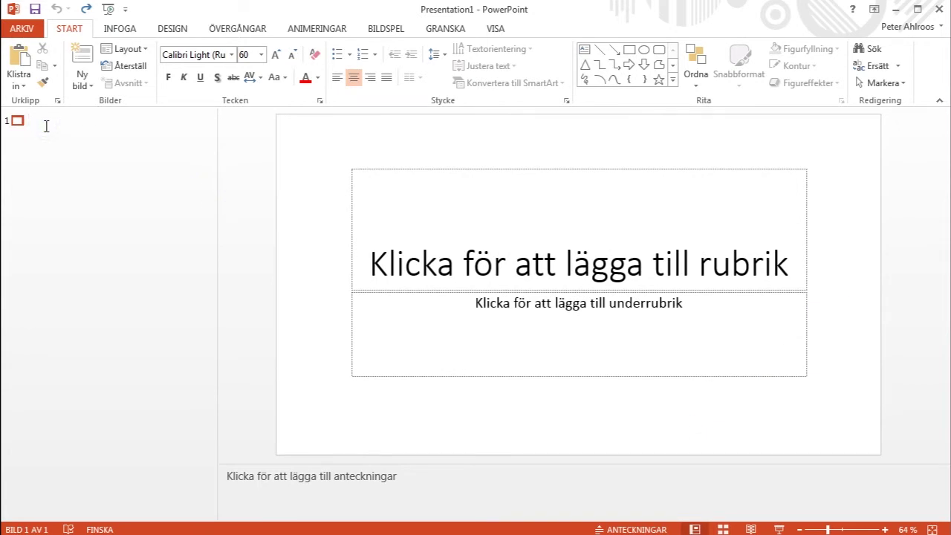
type("Sociala medier")
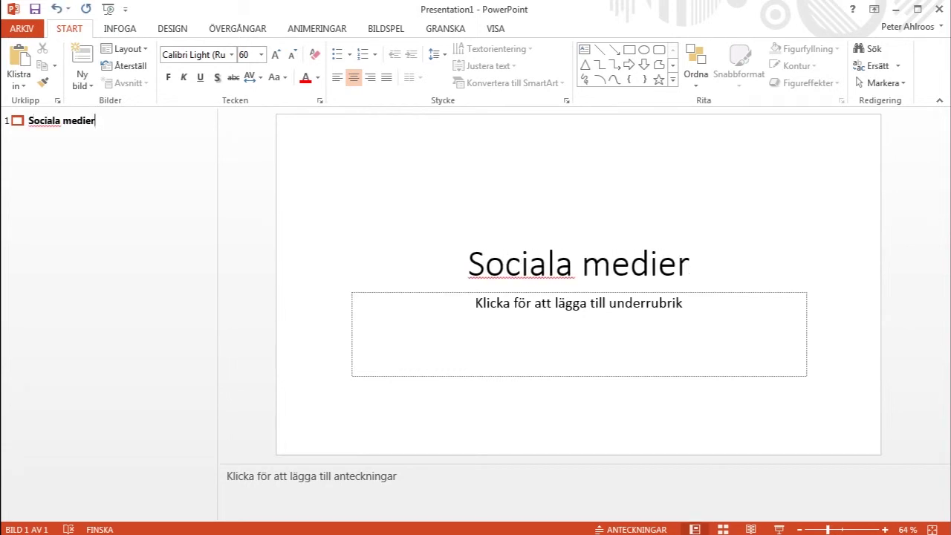
key("Return")
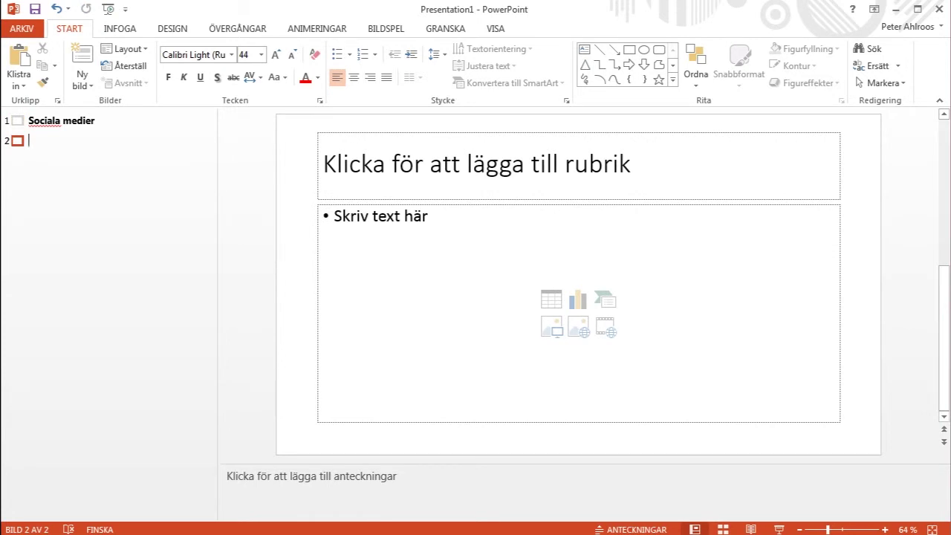
type("publicera")
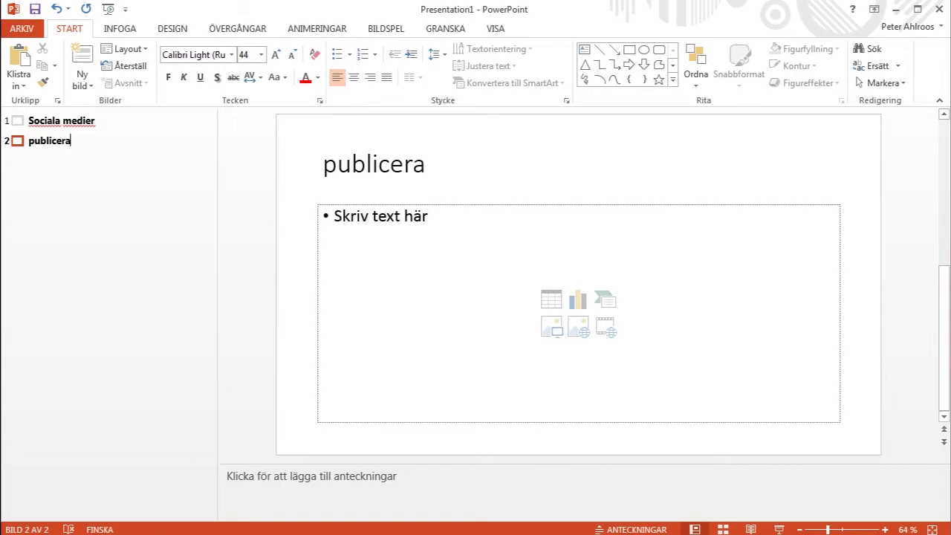
key("Return")
type("dela")
key("Return")
type("d")
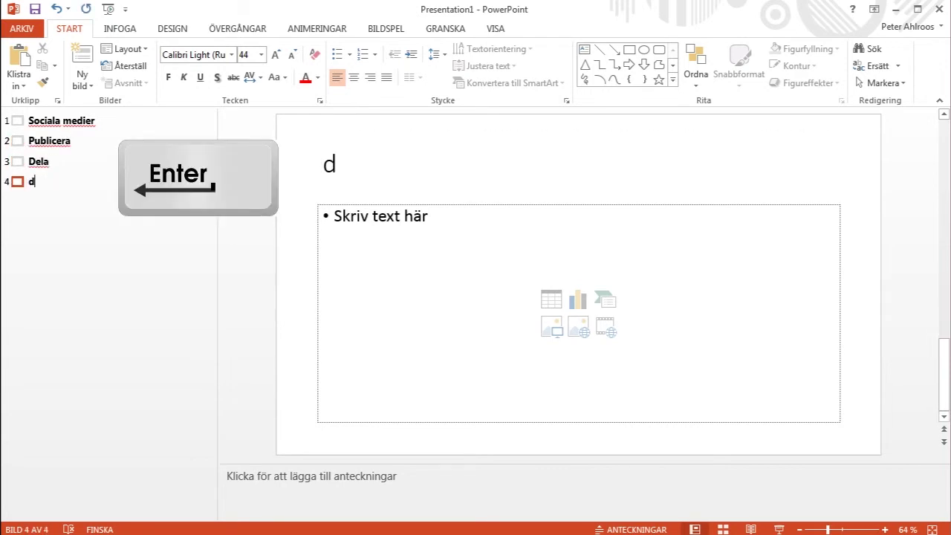
type("iskutera")
key("Return")
type("nätverka")
key("Return")
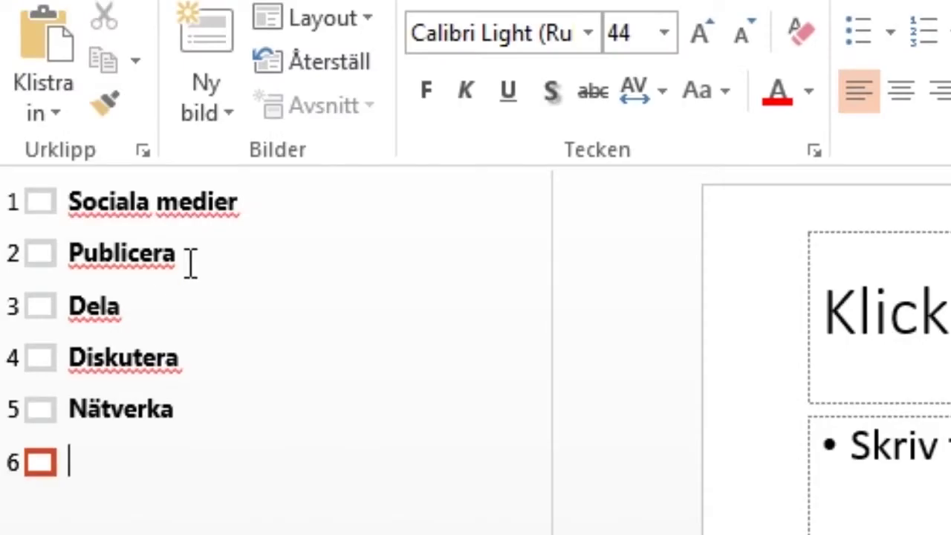
left_click(191, 262)
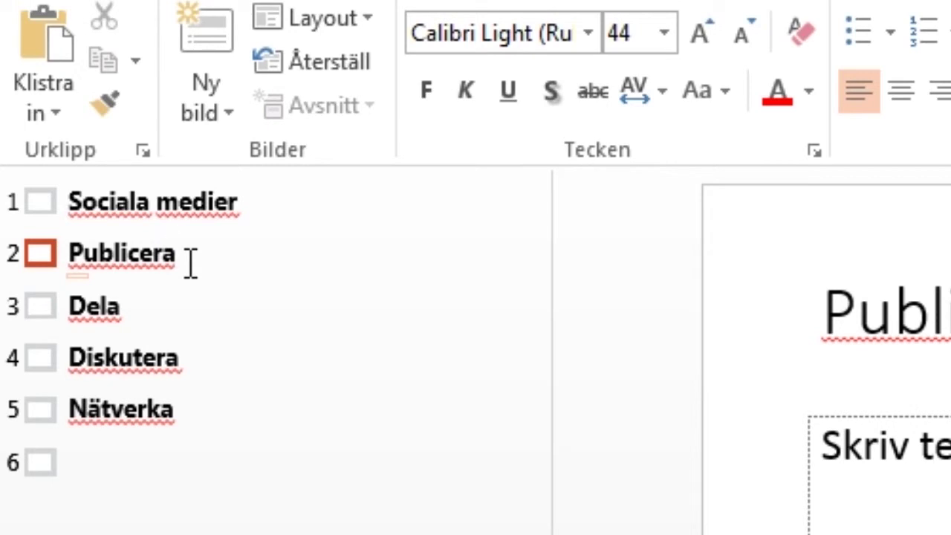
Add the bullets Blogg and tumblr under the Publicera slide title
left_click(32, 255)
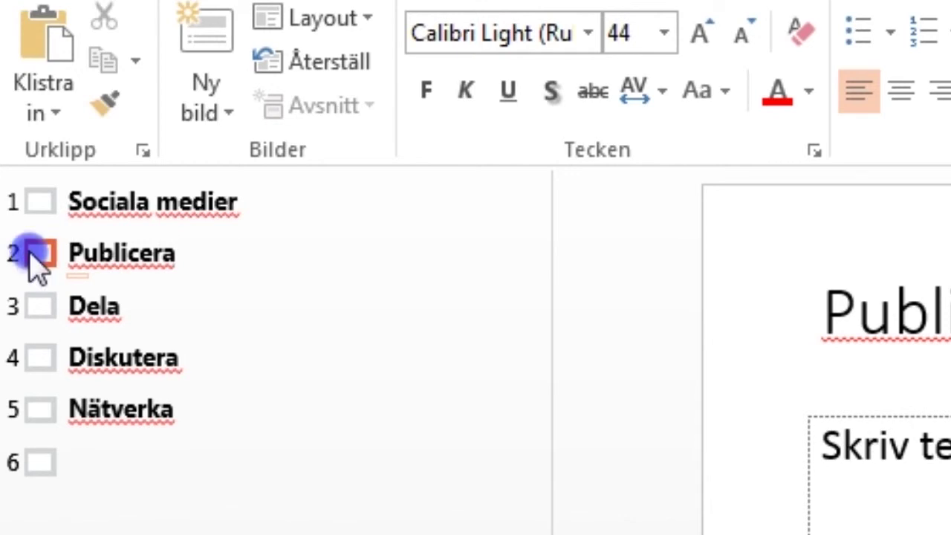
left_click(177, 253)
key("Return")
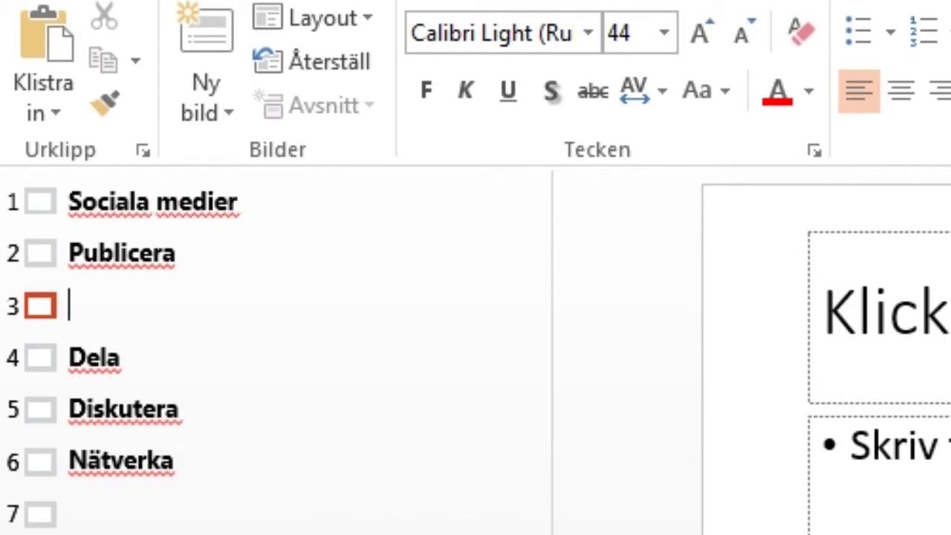
key("Tab")
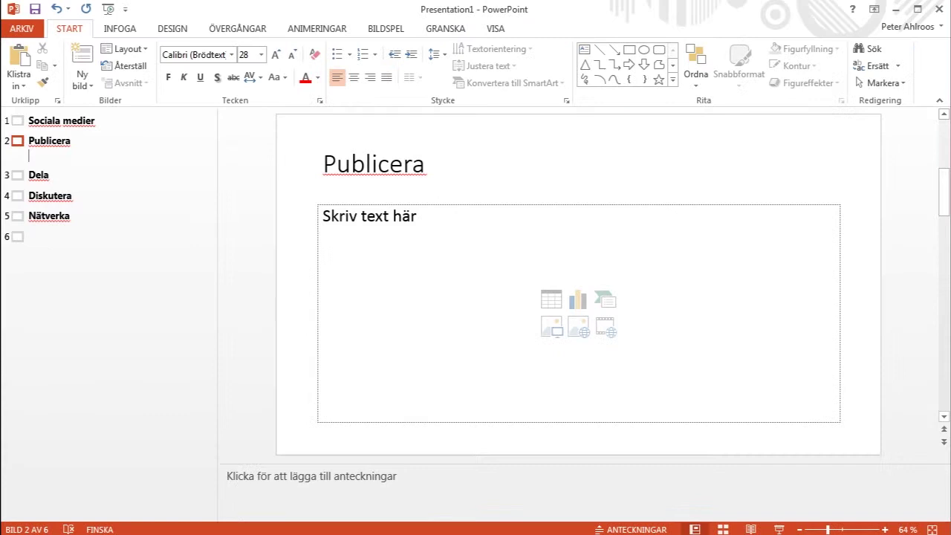
type("blogg")
key("Return")
type("tumblr")
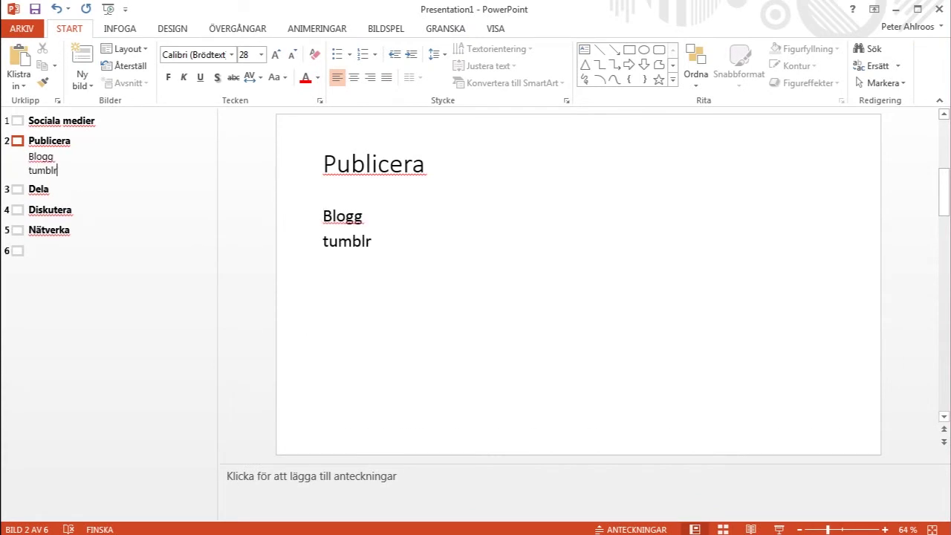
Add the bullets Youtube, Spotify and Pinterest under the Dela slide title
left_click(59, 189)
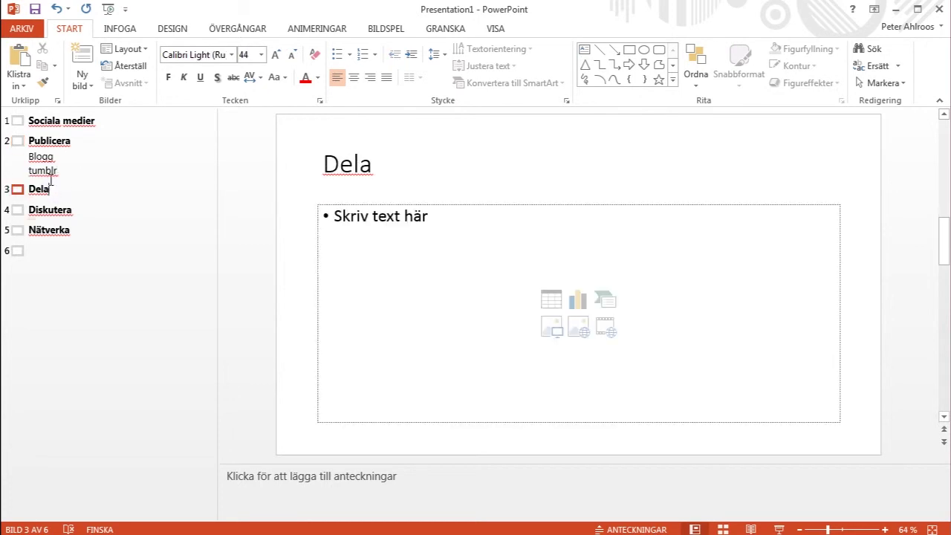
key("Return")
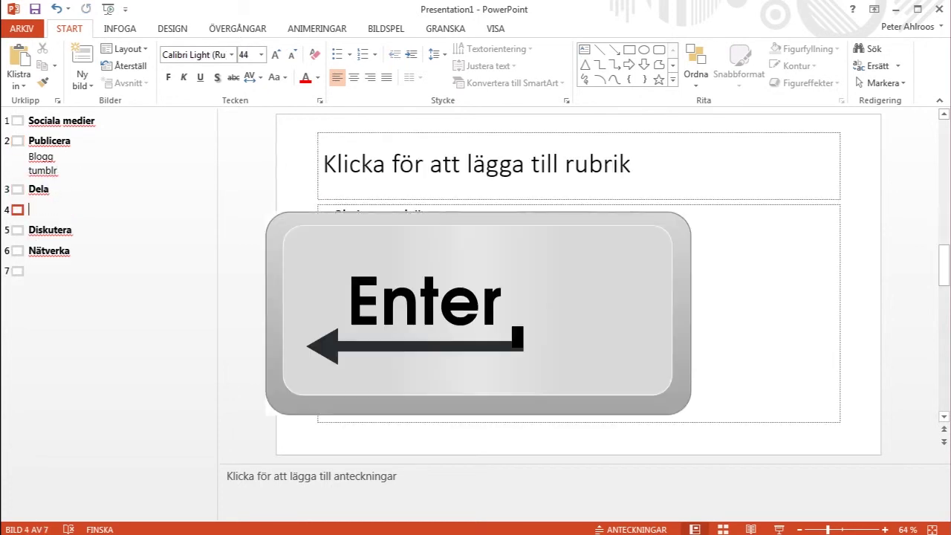
key("Tab")
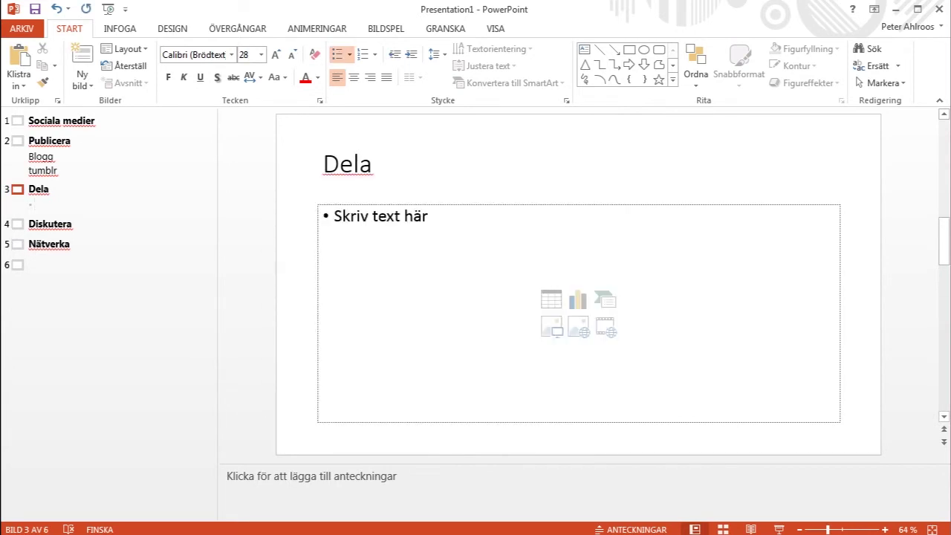
type("youtube")
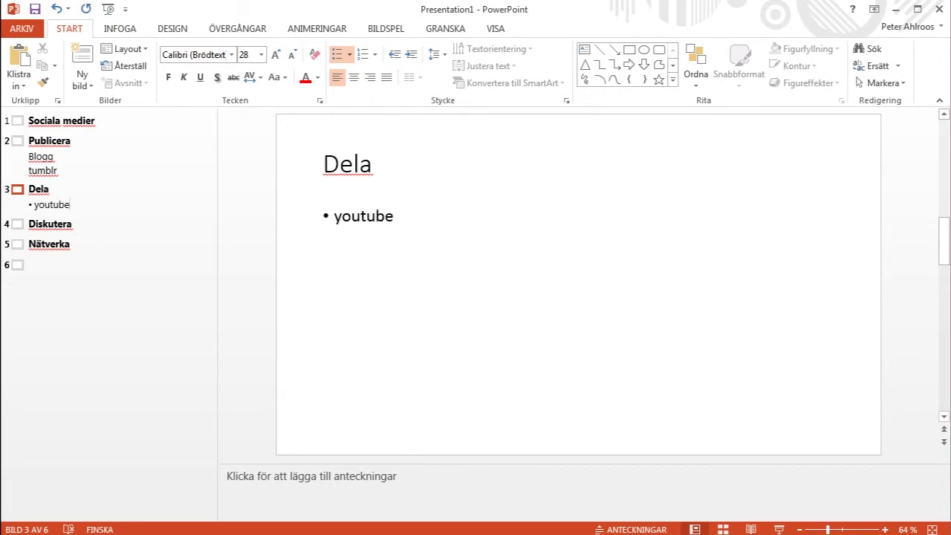
key("Return")
type("spotify")
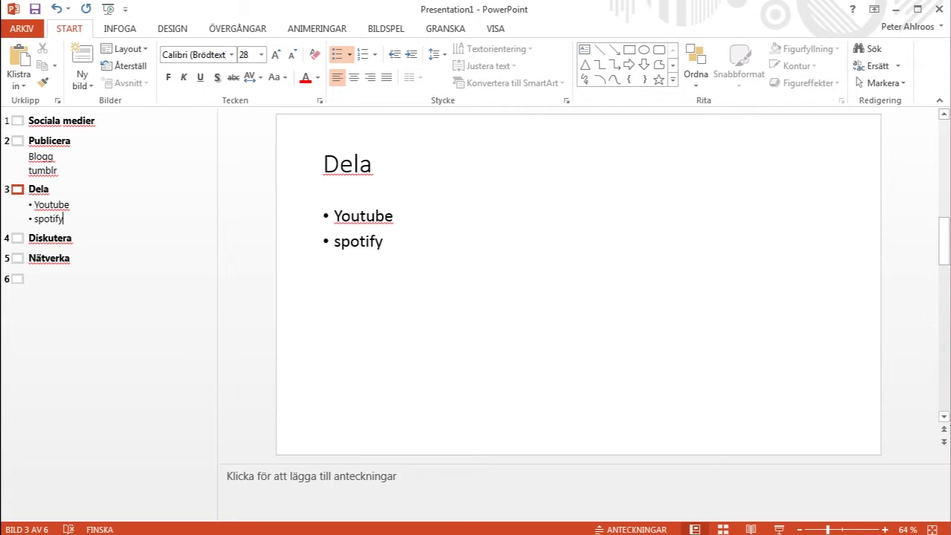
key("Return")
type("pinterest")
key("Return")
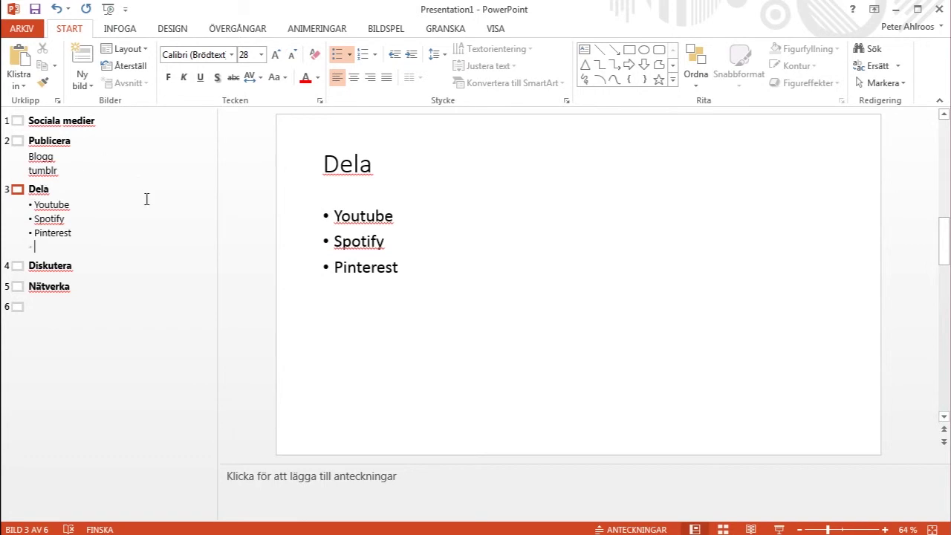
Move Dela with its bullets below Diskutera and bring Nätverka up to slide 2
left_click_drag(16, 189, 19, 262)
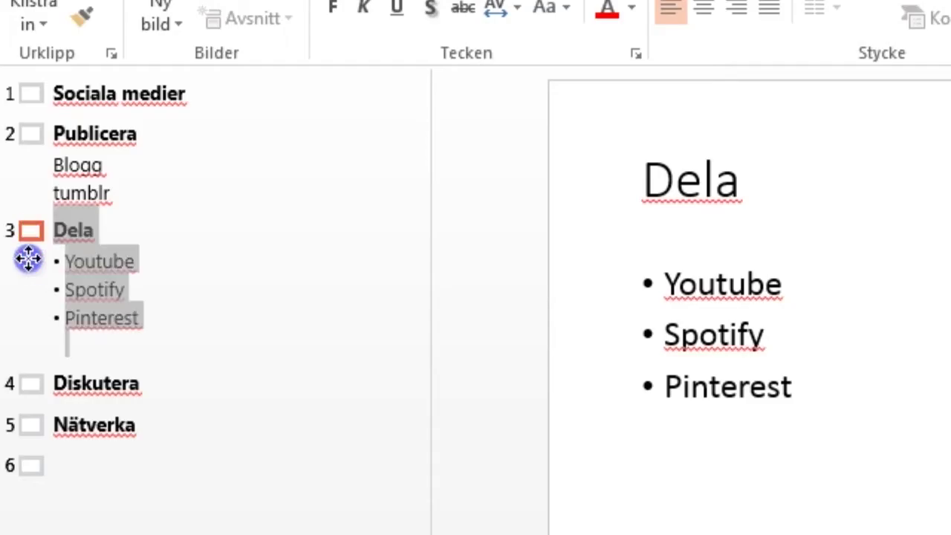
left_click_drag(35, 375, 35, 408)
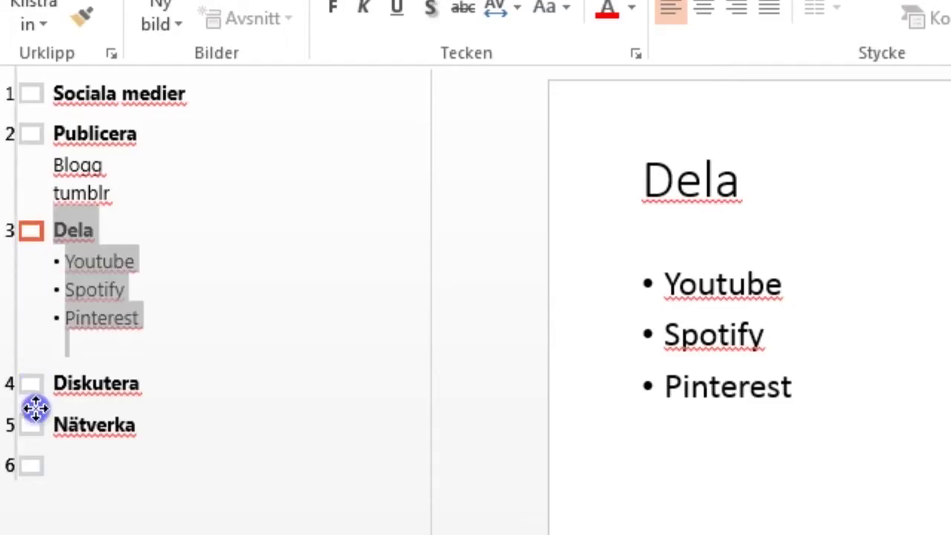
left_click(352, 399)
mouse_move(28, 230)
left_mouse_down()
mouse_move(42, 406)
mouse_move(38, 110)
left_mouse_up()
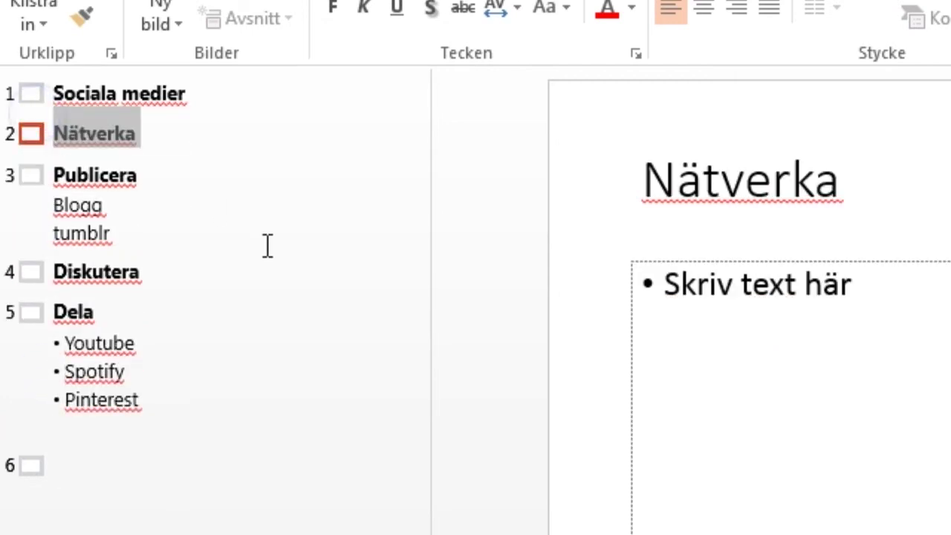
left_click(268, 246)
left_click(18, 143)
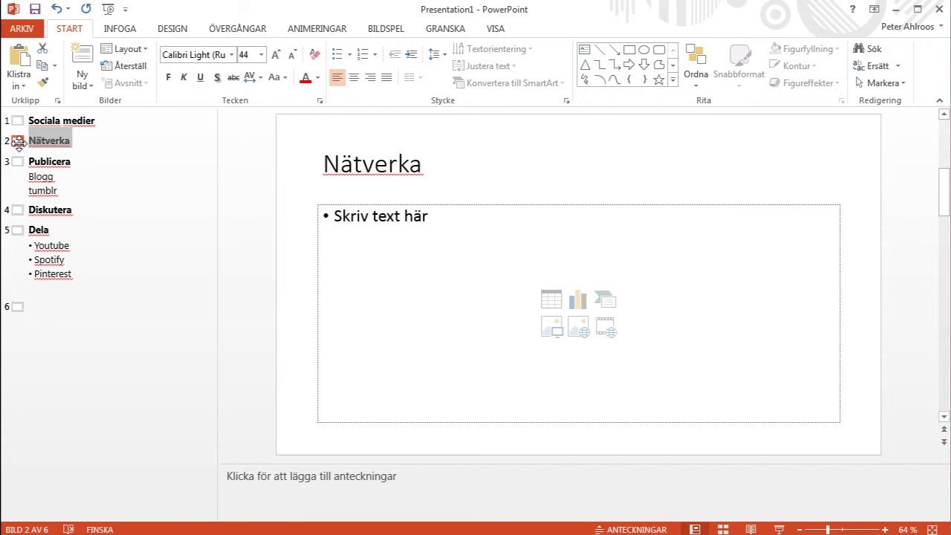
Drag the notes splitter up to enlarge speaker notes, then select the empty sixth slide
left_click(247, 476)
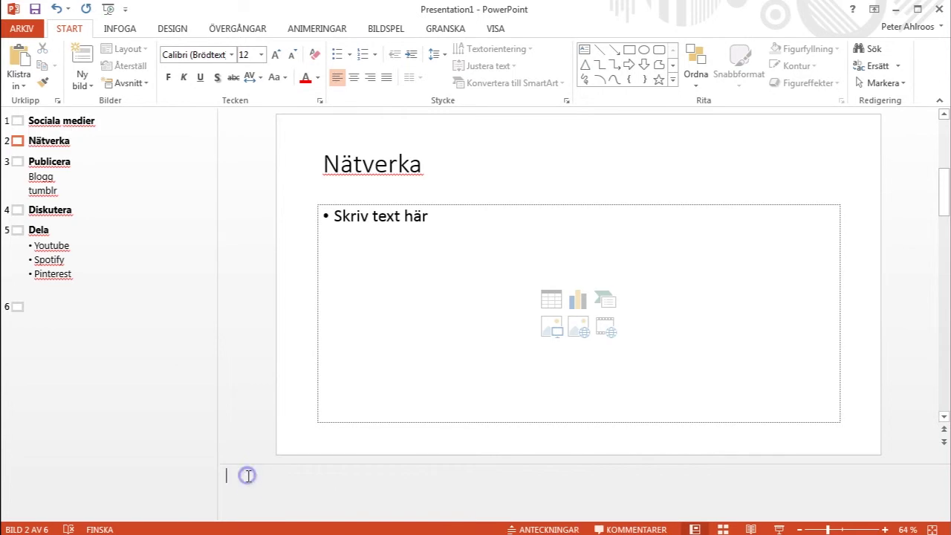
left_click_drag(248, 463, 257, 387)
left_click(137, 431)
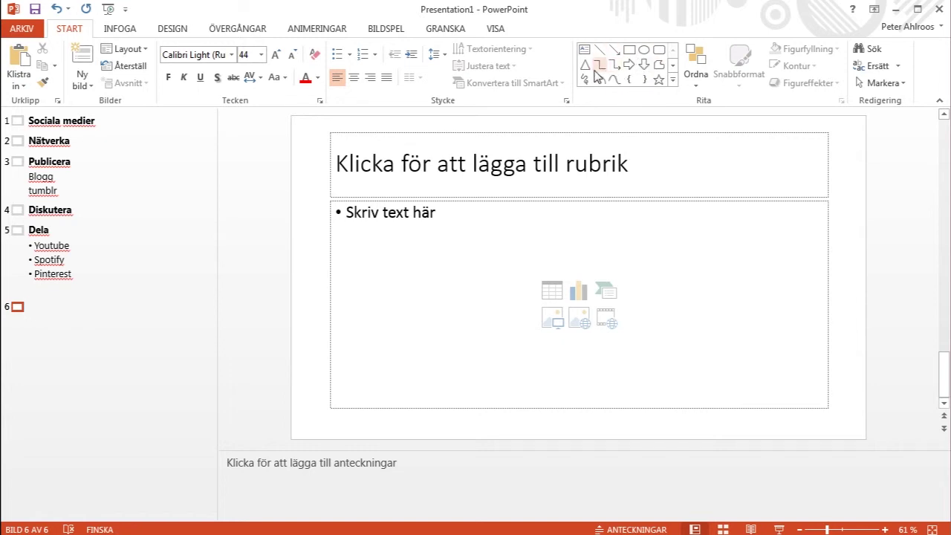
Switch to the DESIGN tab to see the available themes and variants
left_click(120, 29)
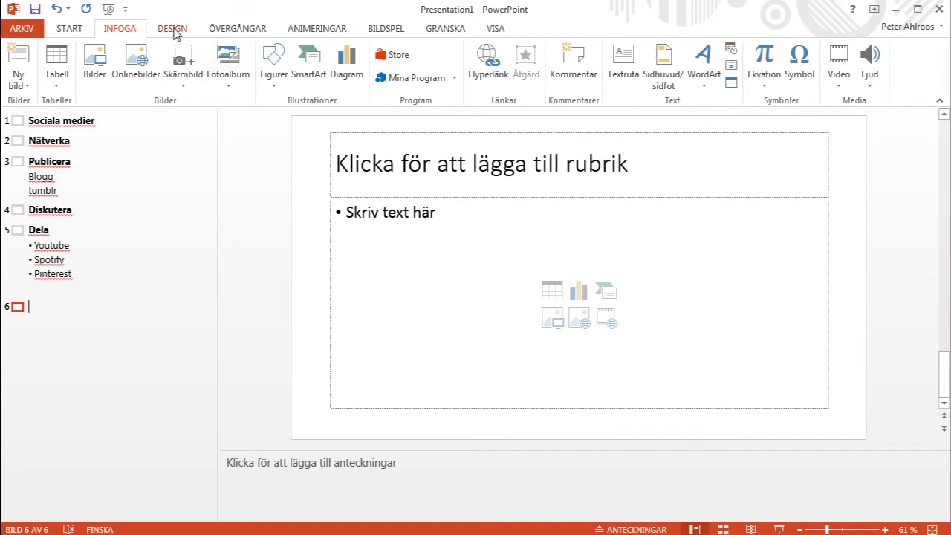
left_click(173, 29)
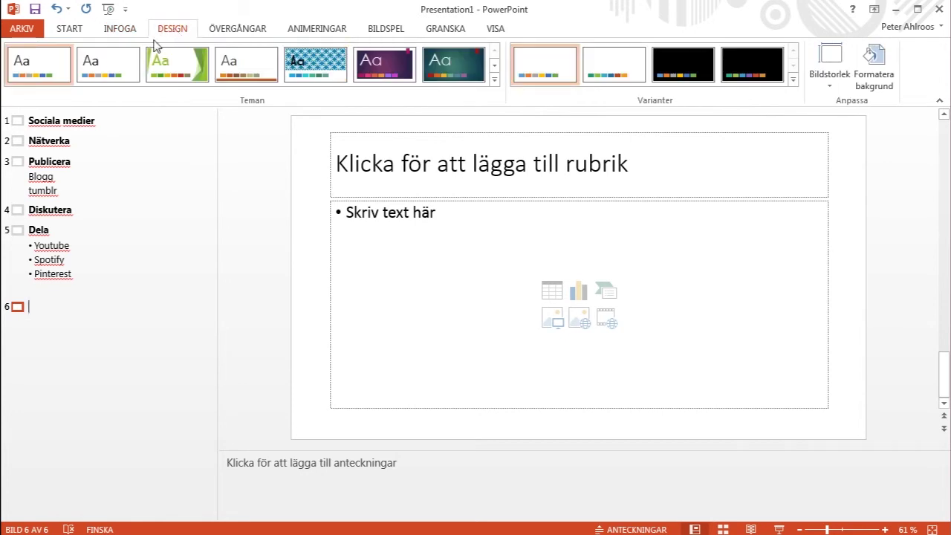
Browse the Teman gallery without applying a theme, then view the Varianter options like Färger
left_click(495, 79)
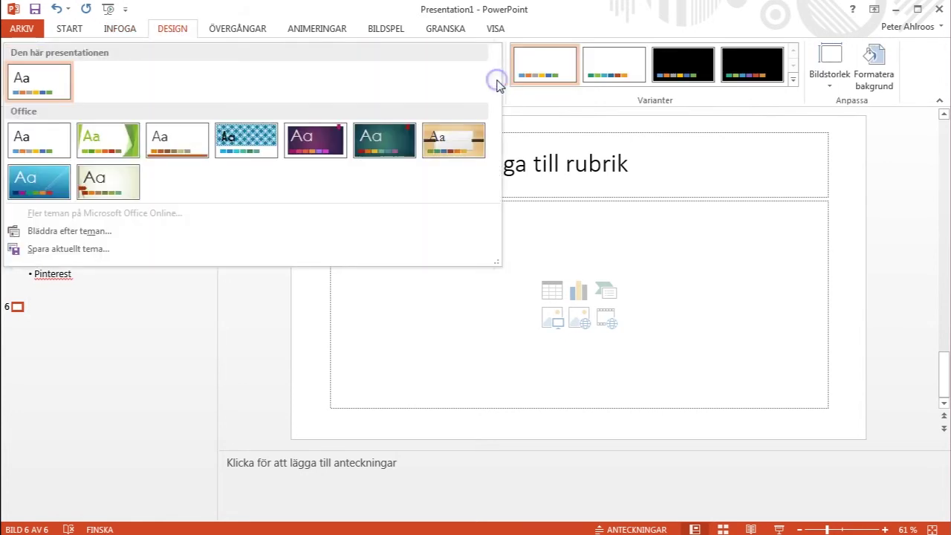
left_click(526, 60)
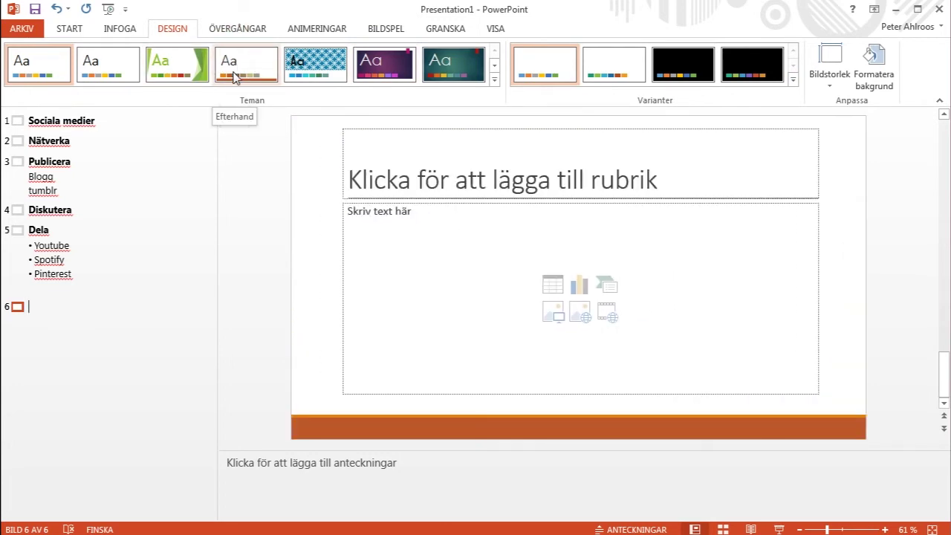
left_click(794, 80)
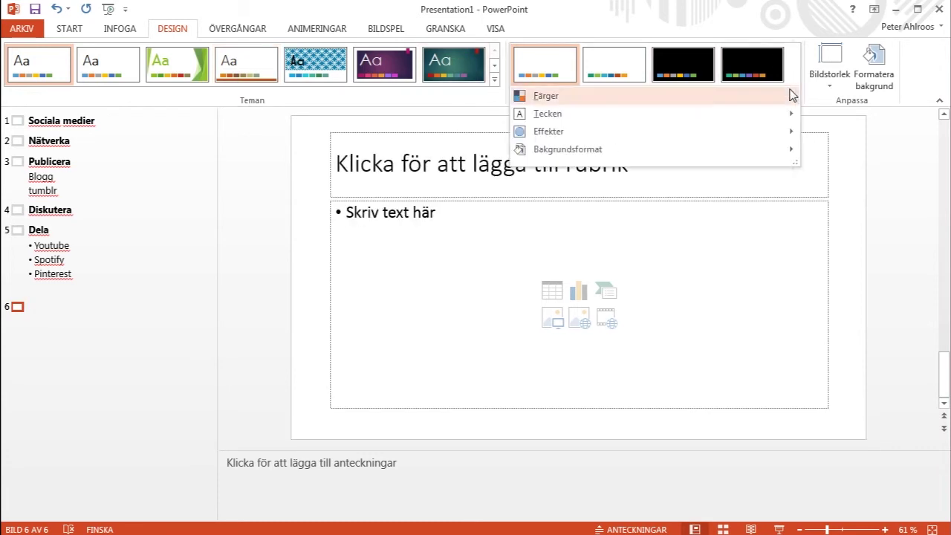
mouse_move(790, 89)
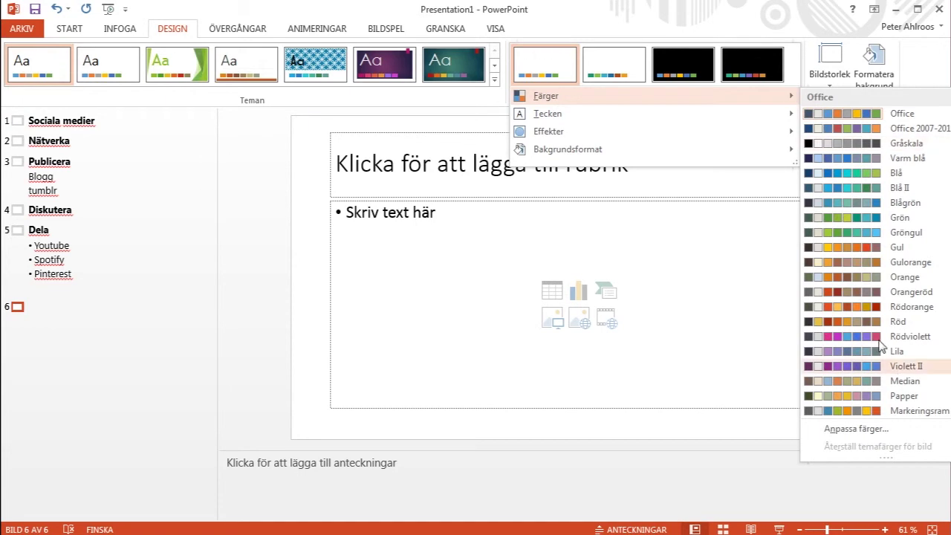
left_click(263, 278)
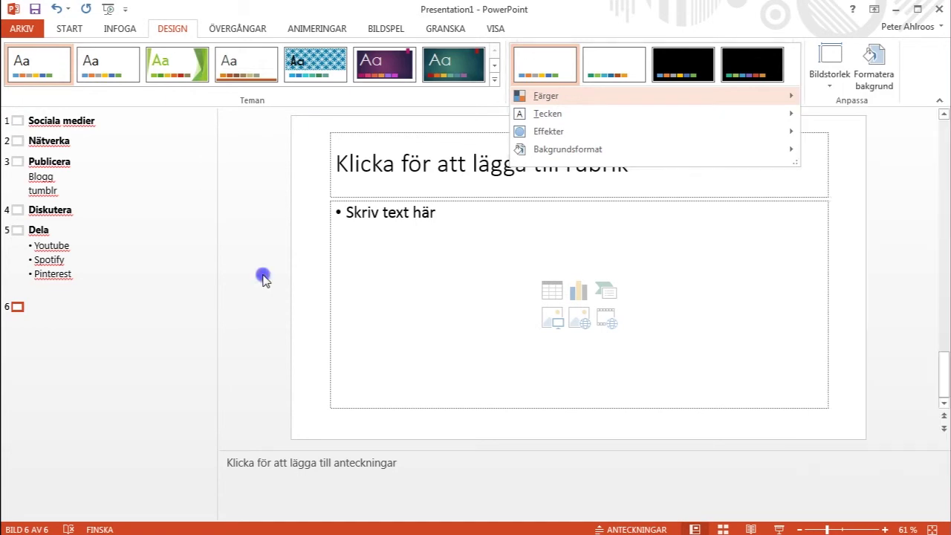
Show the slide transition options on the ÖVERGÅNGAR tab
left_click(252, 33)
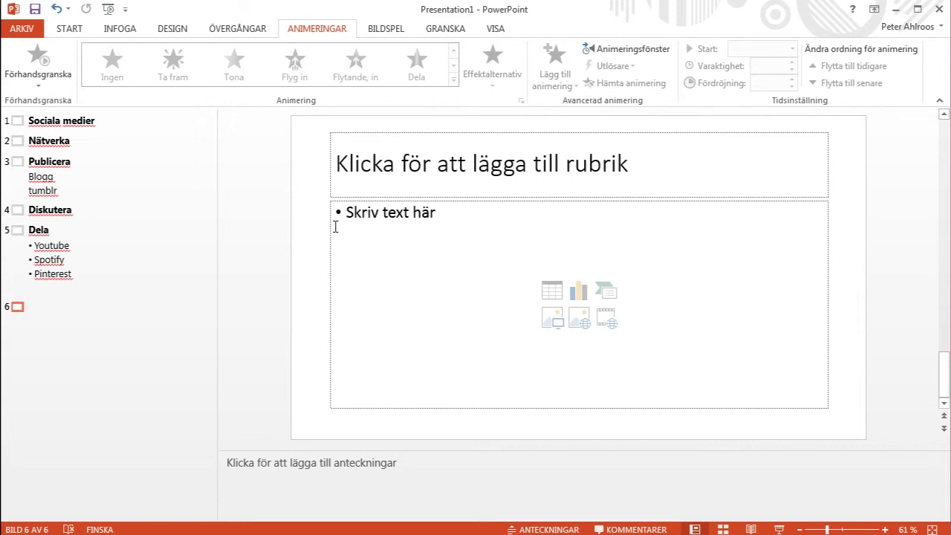
In Bildsortering view, reorder slides to Sociala medier, Publicera, Dela, Nätverka, Diskutera
left_click(496, 29)
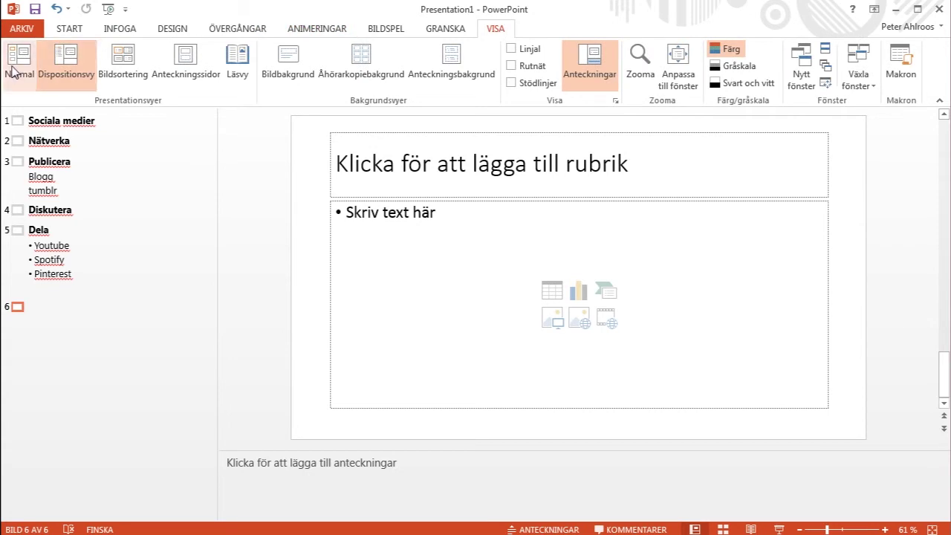
left_click(142, 68)
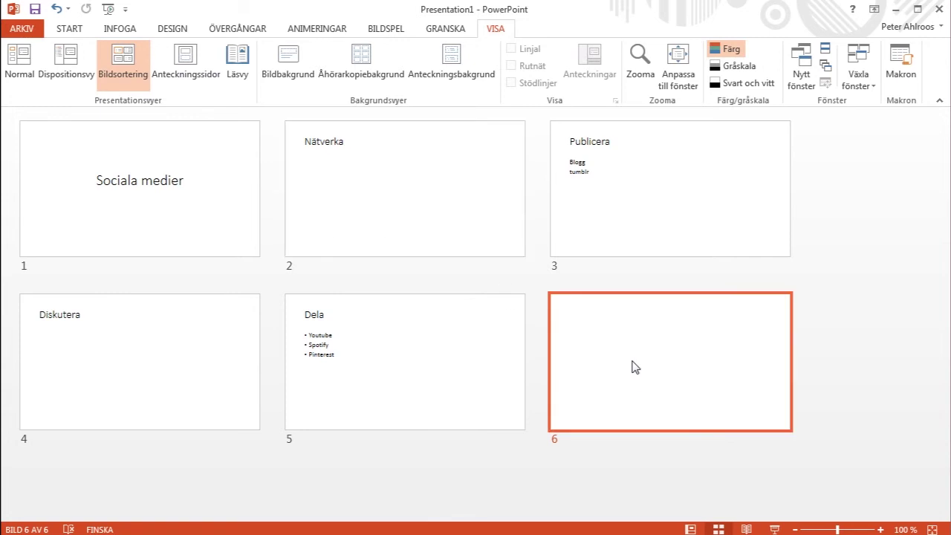
left_click_drag(421, 184, 682, 167)
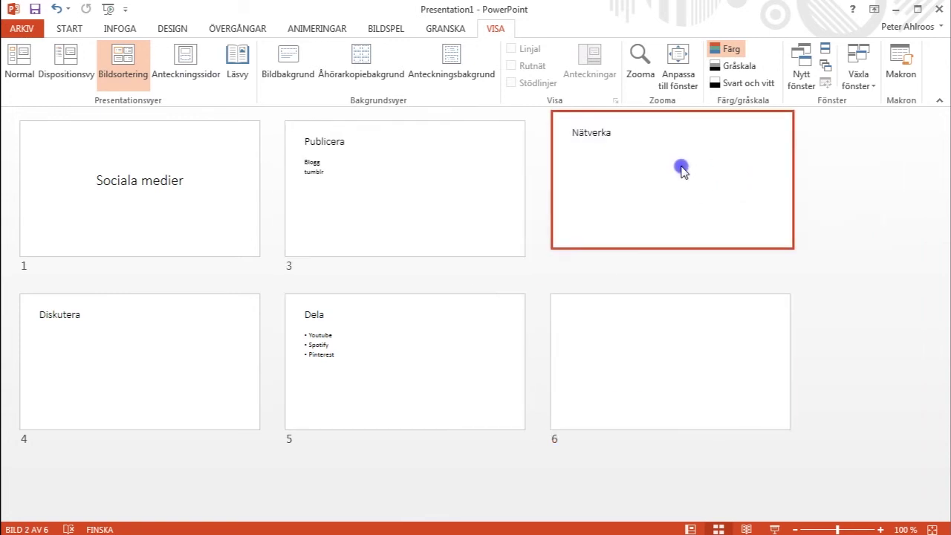
mouse_move(416, 340)
left_mouse_down()
mouse_move(562, 187)
mouse_move(679, 163)
left_mouse_up()
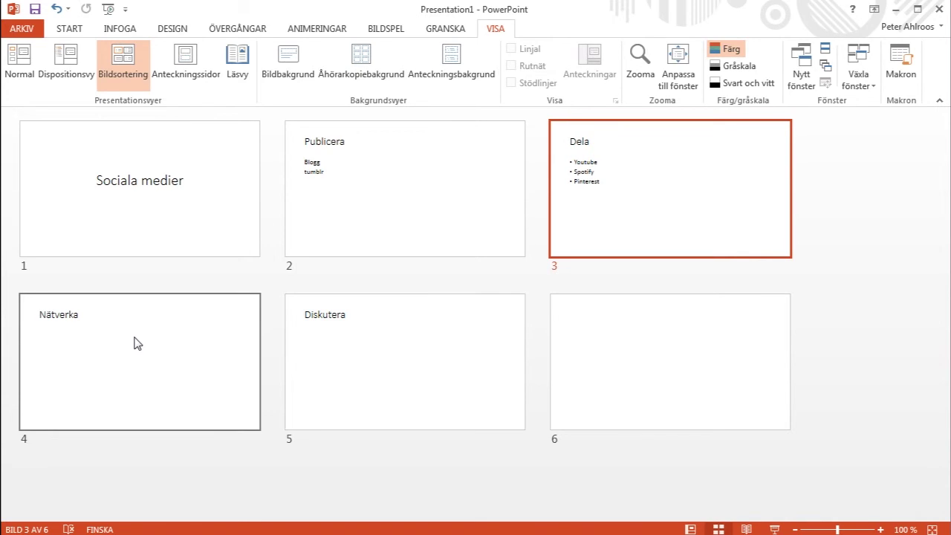
Check the Dela slide's notes page without adding notes, then return to Normal view on Publicera
left_click(188, 58)
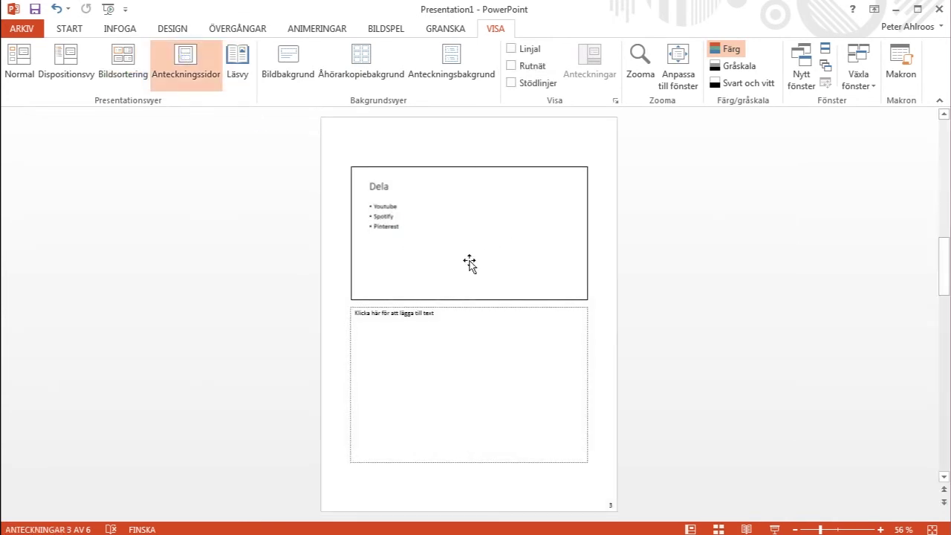
left_click(373, 314)
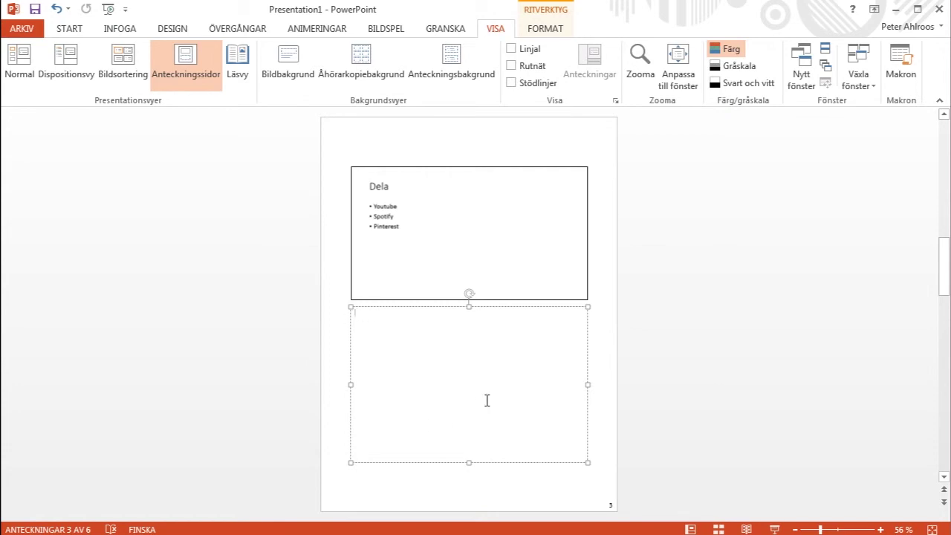
left_click(214, 242)
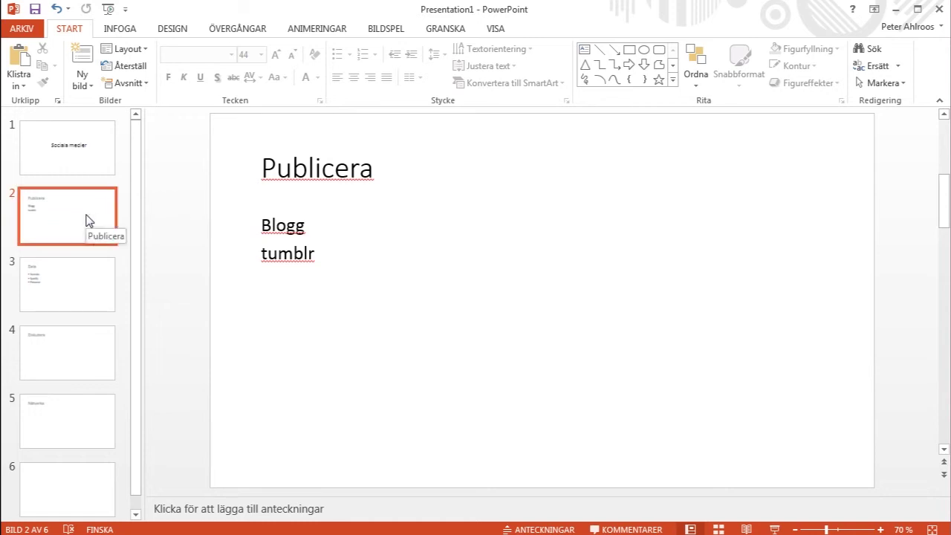
Change the Publicera slide's layout, and narrow the Blogg/tumblr text box, shifting it right and down
left_click(137, 51)
left_click(145, 243)
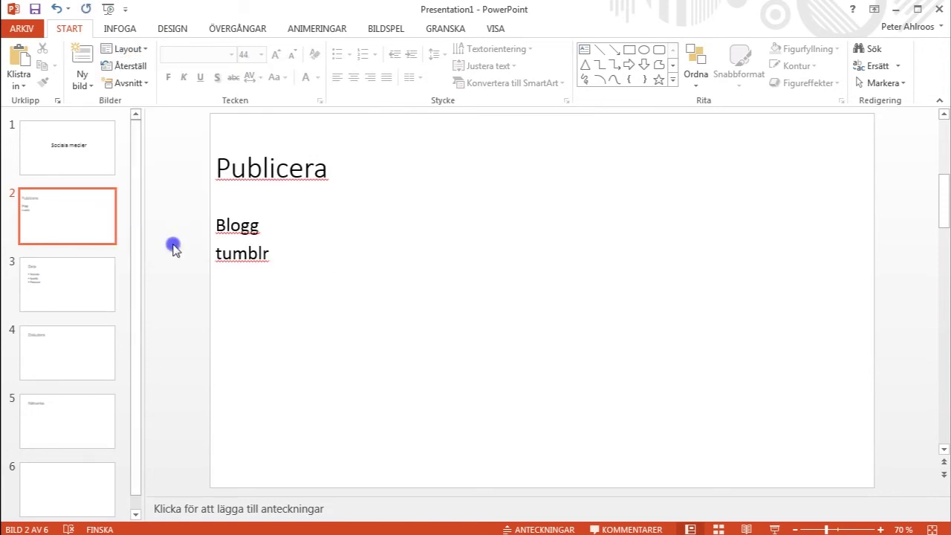
left_click(241, 227)
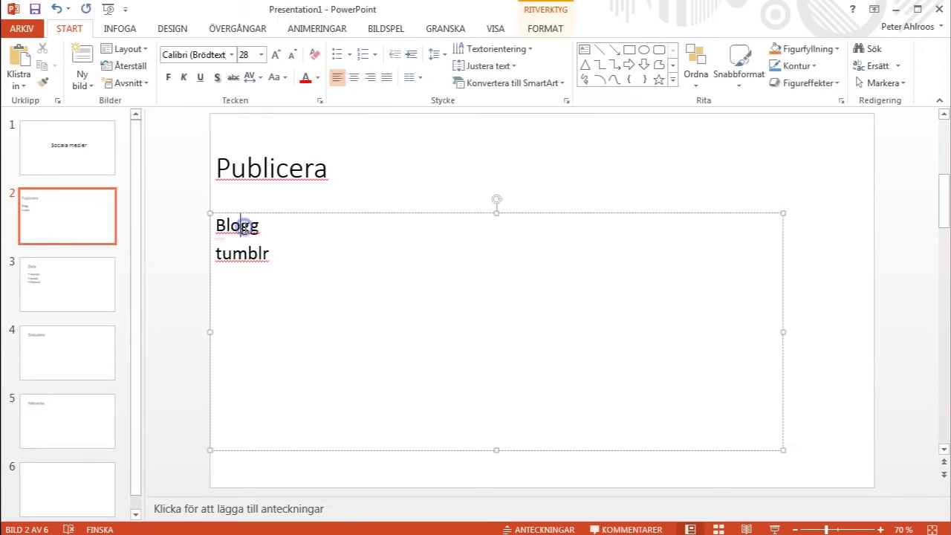
left_click(773, 332)
left_click_drag(773, 333, 461, 306)
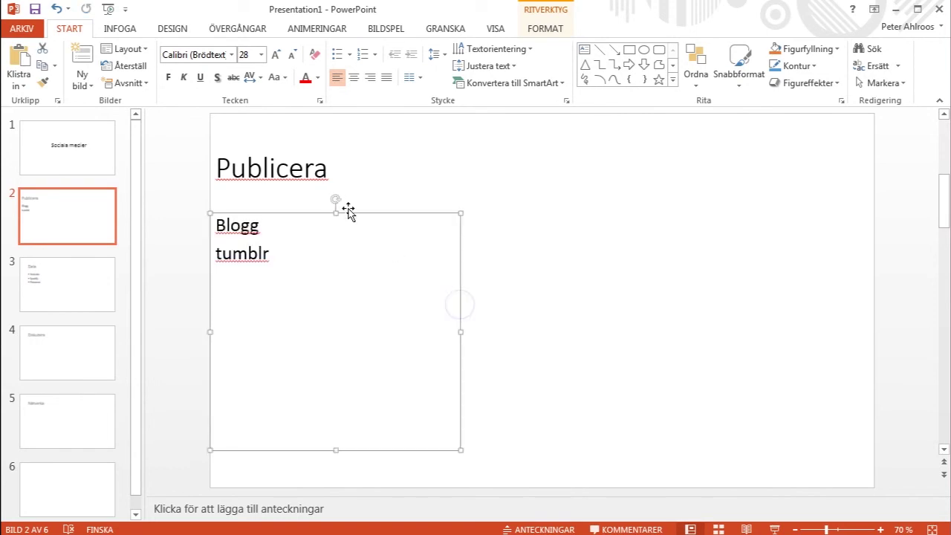
left_click_drag(352, 214, 413, 226)
Narrow the Publicera title box and shift it right to line up with the list
left_click(276, 168)
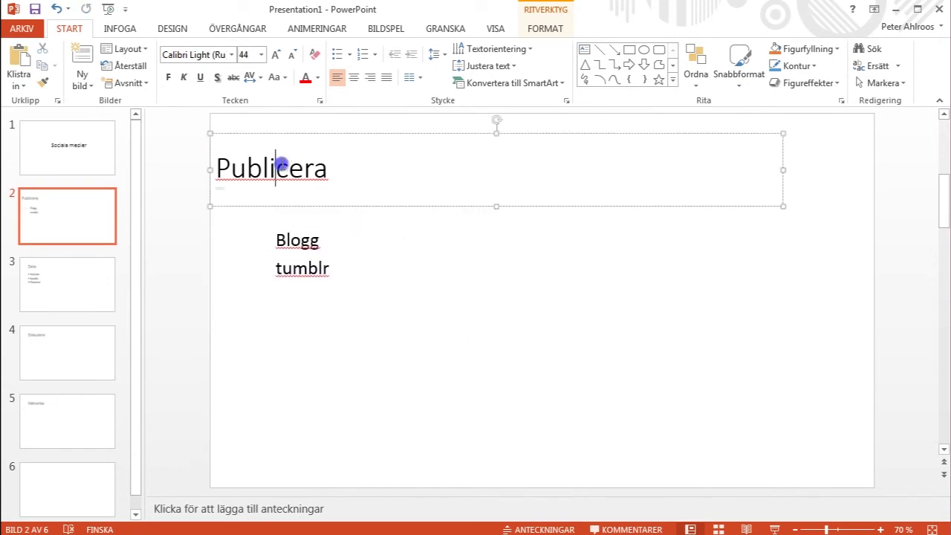
left_click_drag(783, 170, 417, 170)
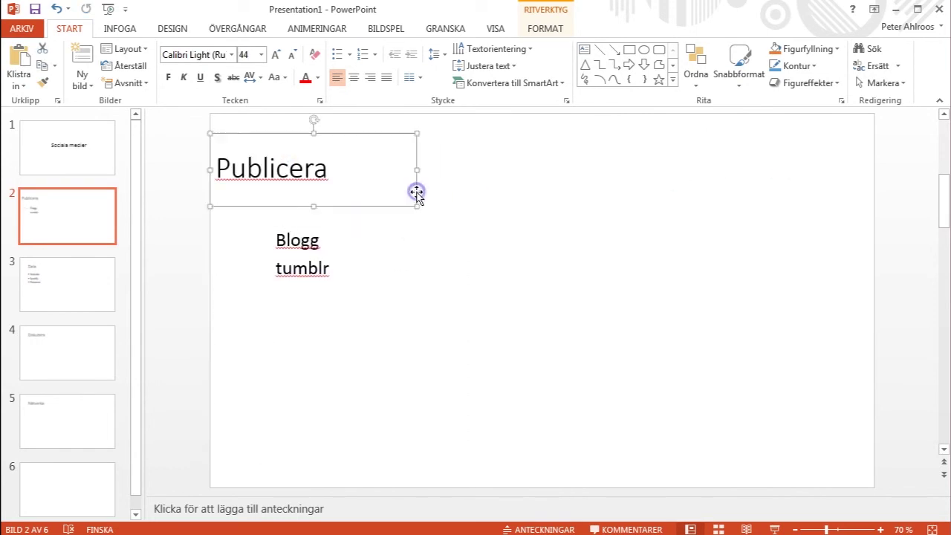
left_click_drag(292, 136, 336, 135)
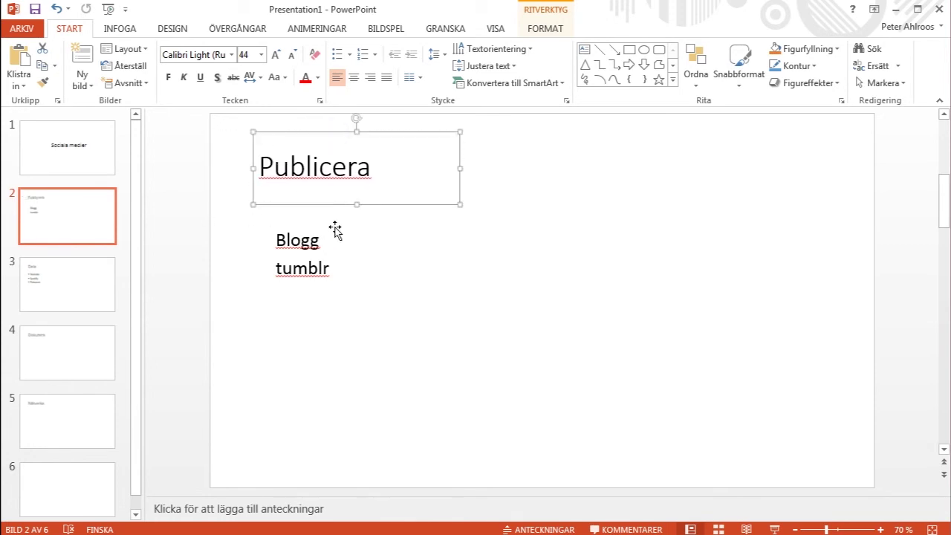
left_click(118, 29)
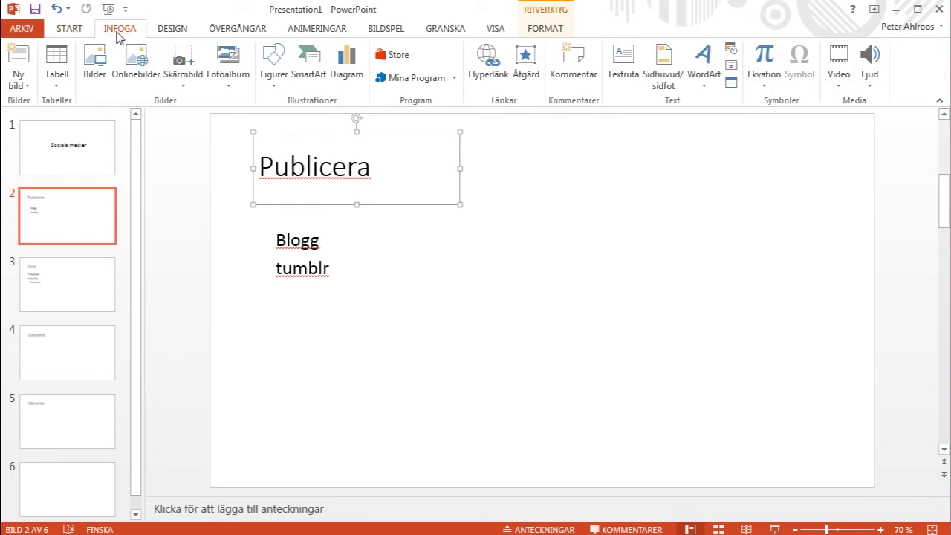
Insert the brown-18335_1280 photo of the woman in a pink beret, moving it right on the slide
left_click(94, 63)
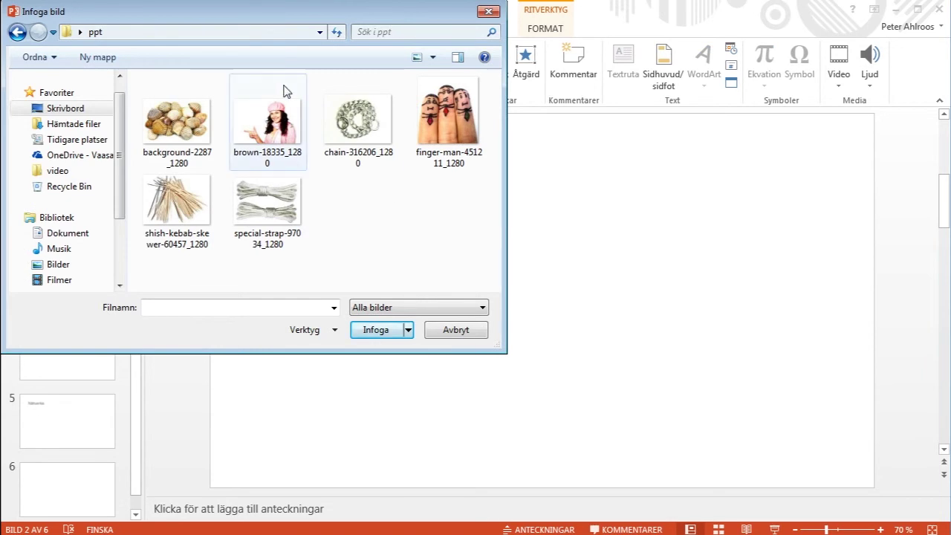
double_click(266, 123)
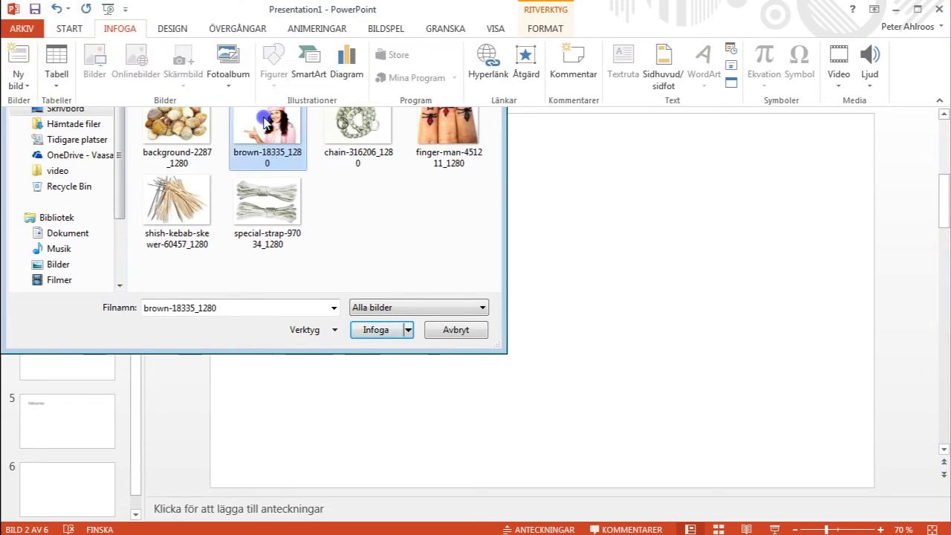
mouse_move(495, 231)
left_mouse_down()
mouse_move(561, 238)
mouse_move(533, 256)
left_mouse_up()
mouse_move(497, 257)
left_mouse_down()
mouse_move(476, 260)
mouse_move(556, 260)
left_mouse_up()
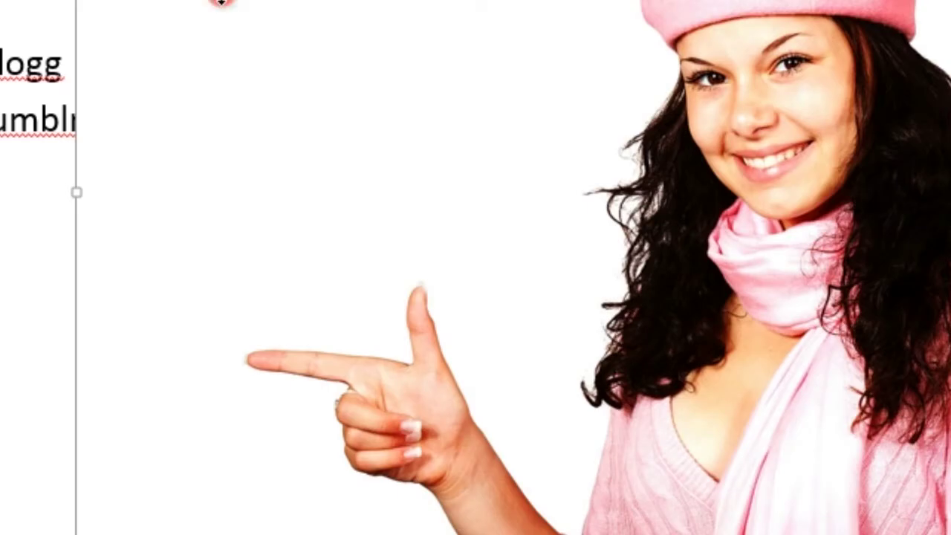
Send the photo to the back, behind the Publicera title and Blogg/tumblr text
right_click(399, 208)
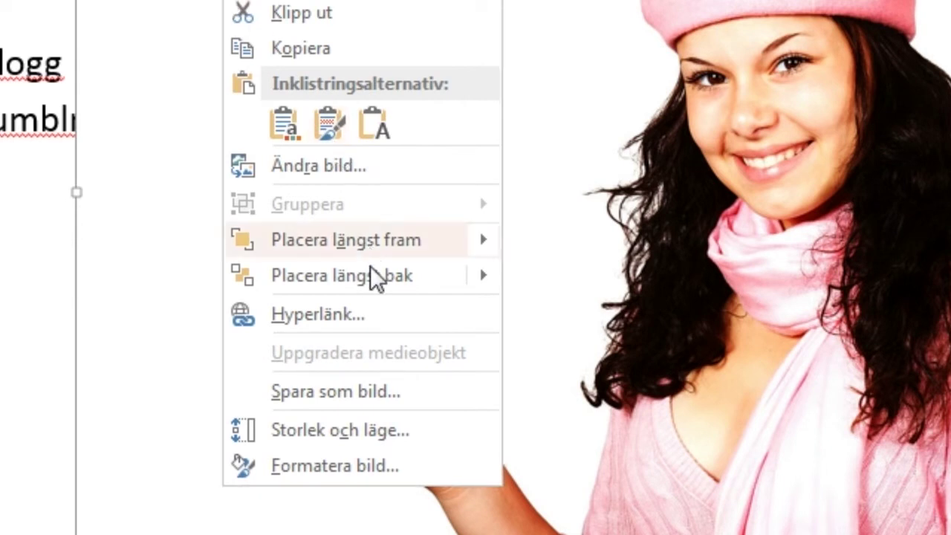
mouse_move(378, 281)
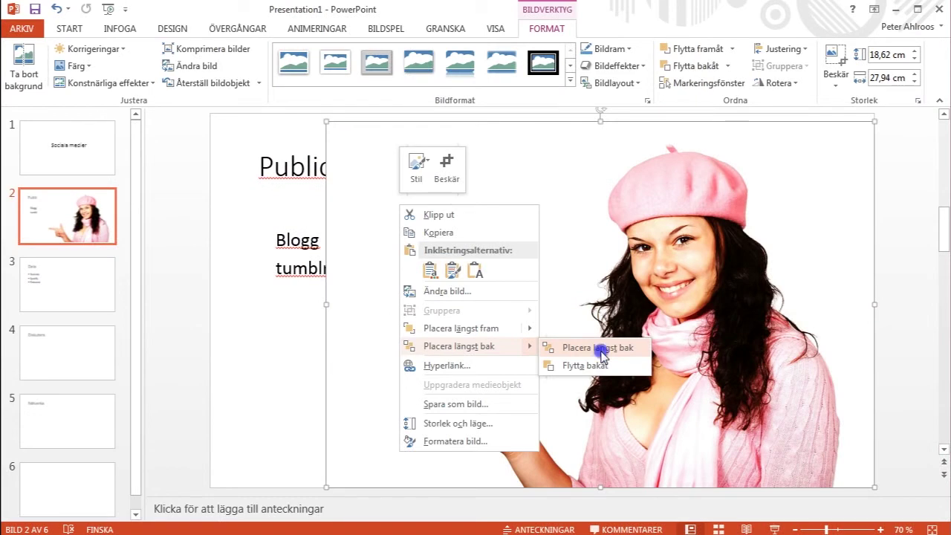
left_click(602, 356)
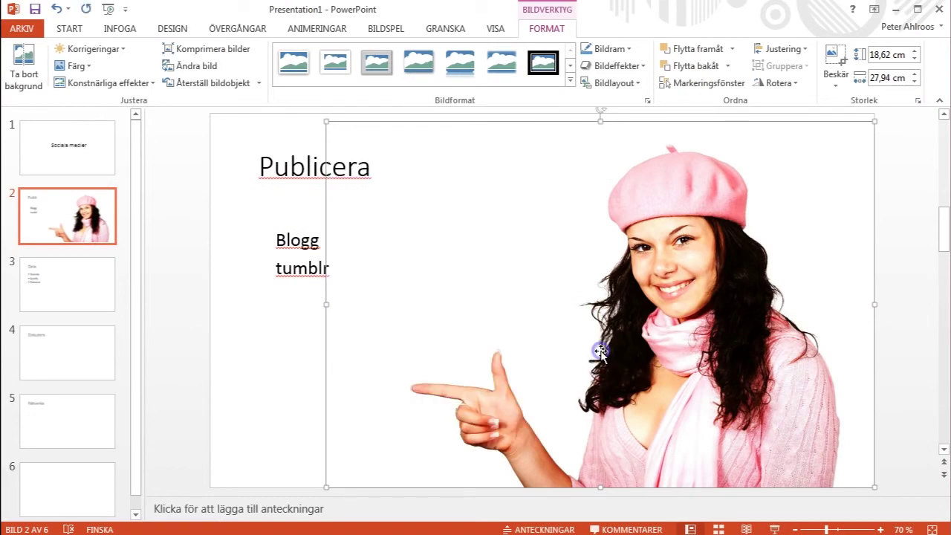
left_click(252, 361)
left_click(300, 238)
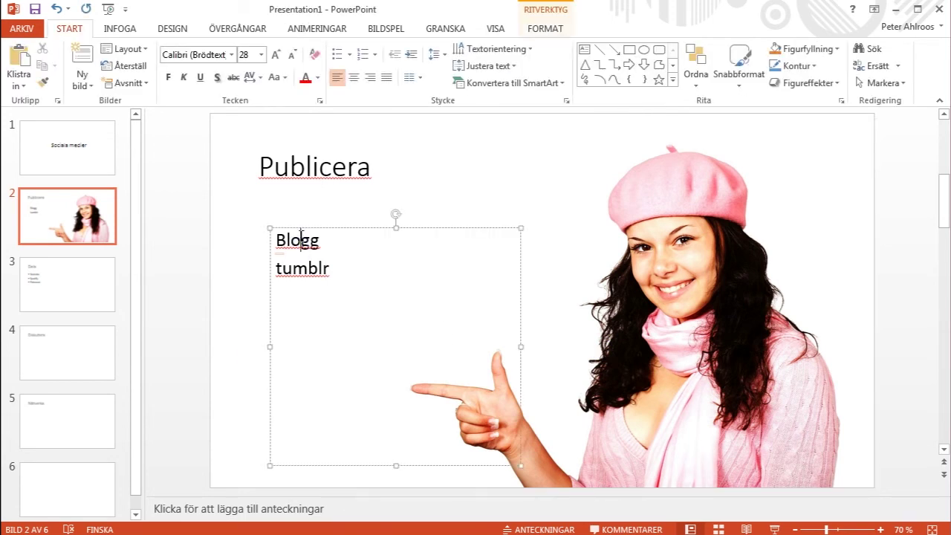
Shrink the pink-beret photo from its top-left corner
left_click(223, 255)
left_click(588, 287)
left_click_drag(325, 120, 404, 159)
Set the Publicera title to Adobe Gothic Std B at 72, widening the box and moving it higher
left_click(304, 170)
double_click(305, 170)
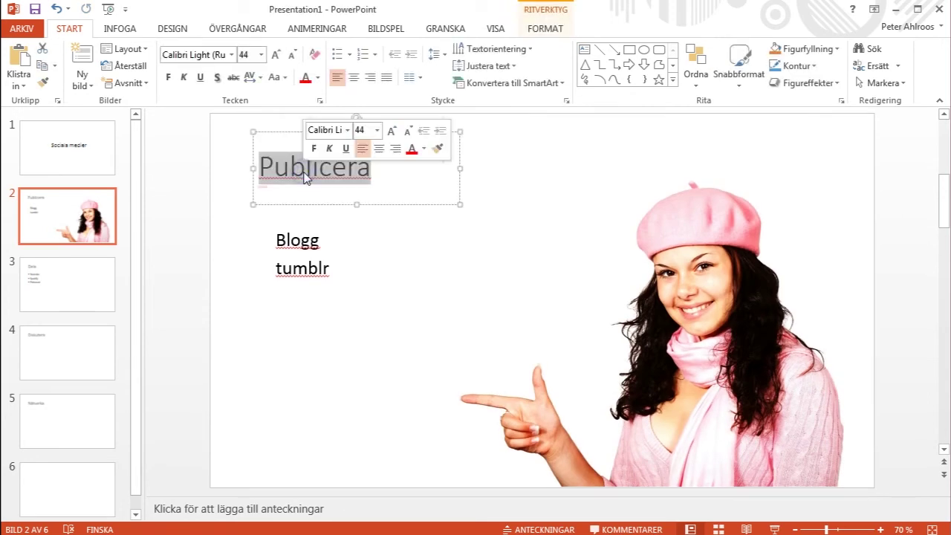
left_click(231, 54)
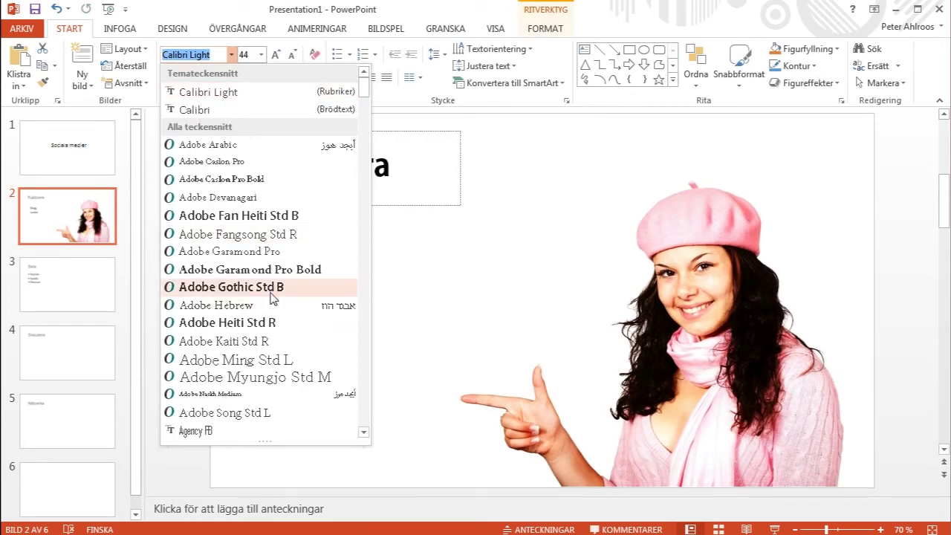
left_click(272, 295)
left_click(261, 55)
left_click(250, 350)
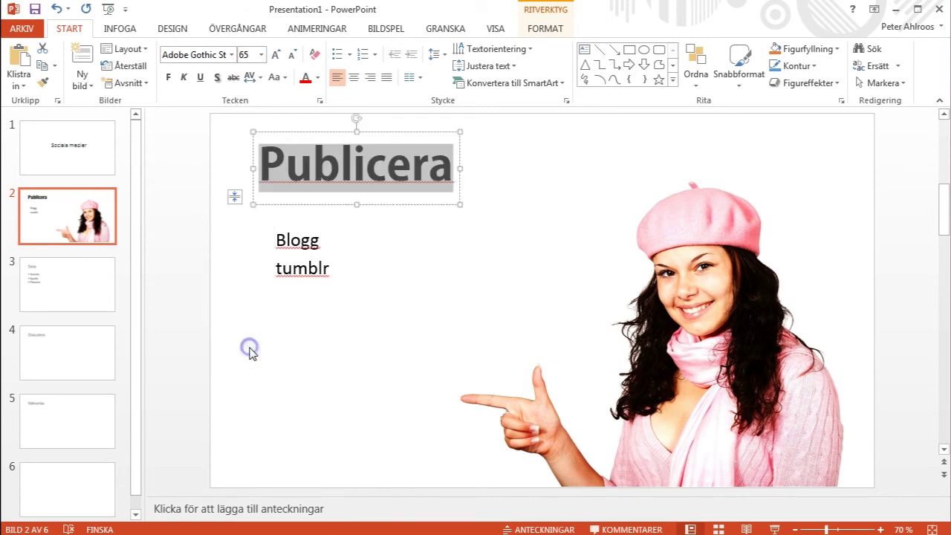
left_click_drag(461, 205, 567, 243)
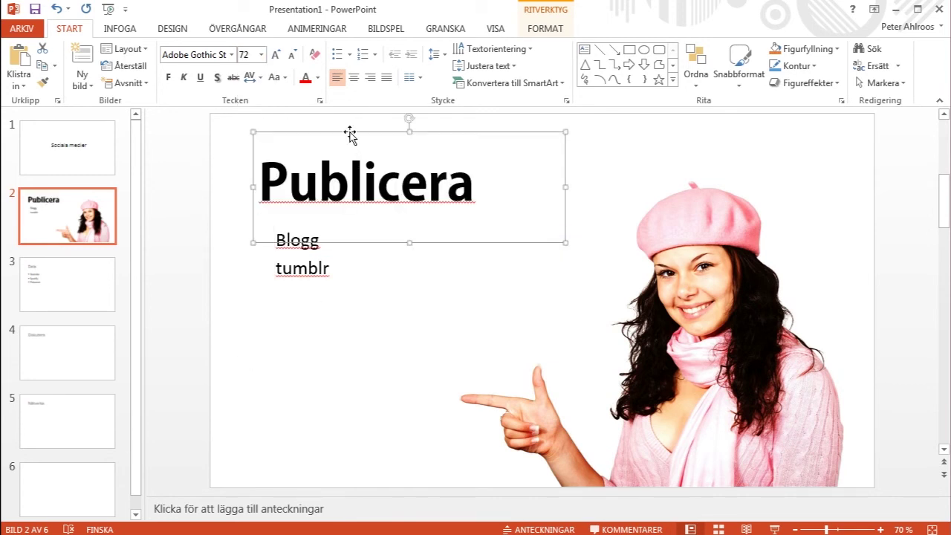
left_click_drag(351, 142, 378, 132)
Reposition the Blogg/tumblr text, then narrow the Dela slide's bullet list box
left_click(290, 254)
left_click_drag(295, 228, 477, 322)
scroll(301, 265, "down", 1)
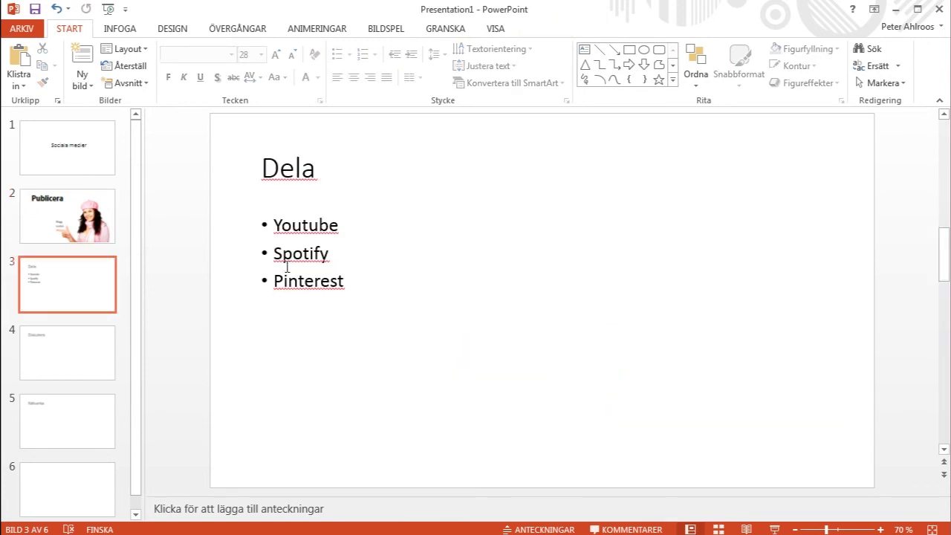
left_click(288, 271)
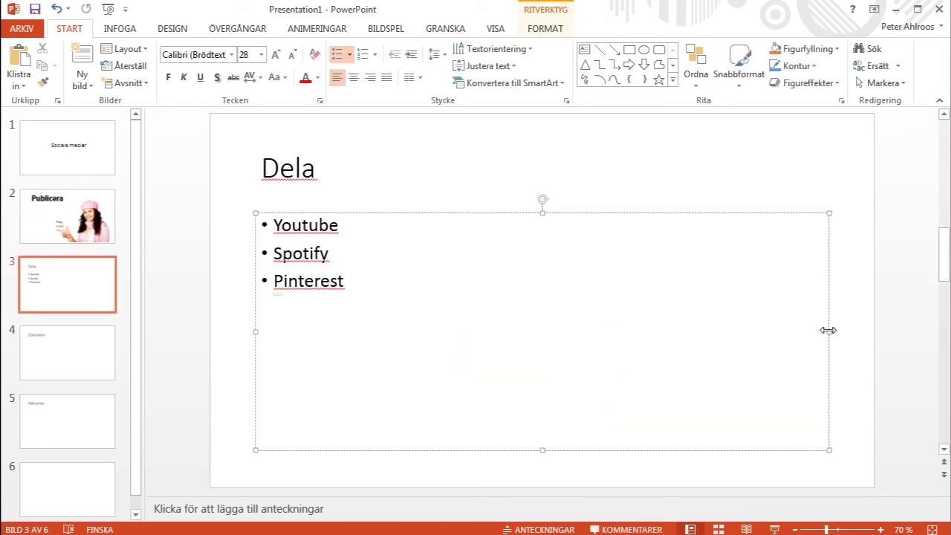
left_click_drag(828, 330, 444, 291)
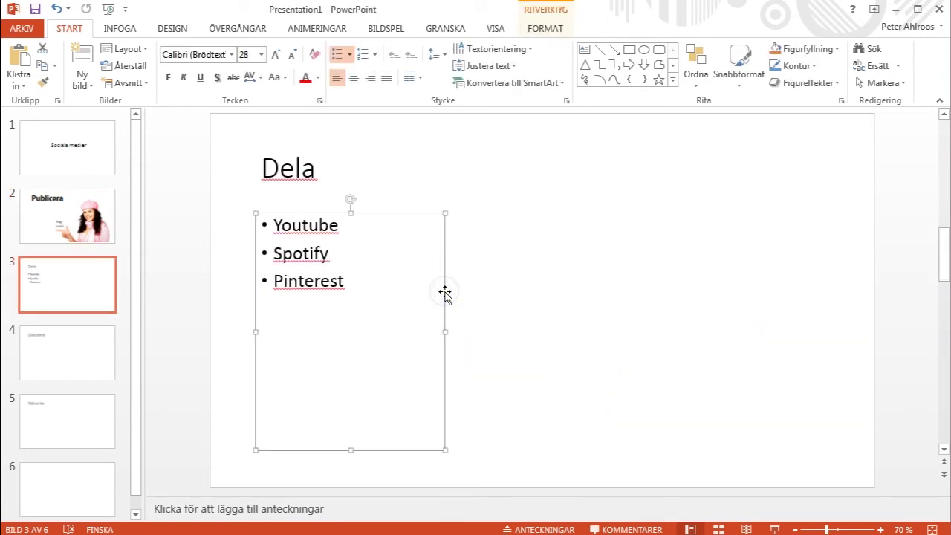
left_click(175, 217)
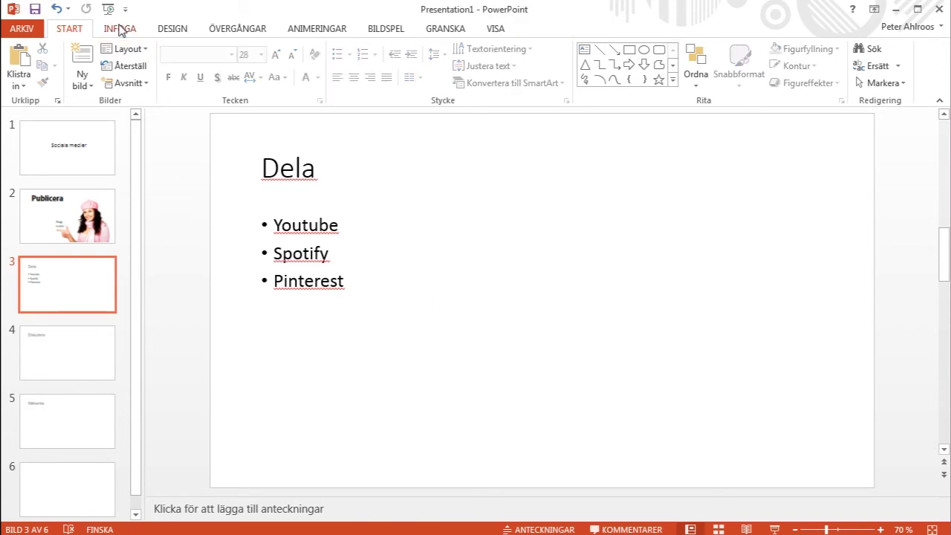
Insert shish-kebab-skewer-60457_1280 on Dela, moved right and shrunk to 13,98 × 18,64 cm
left_click(119, 29)
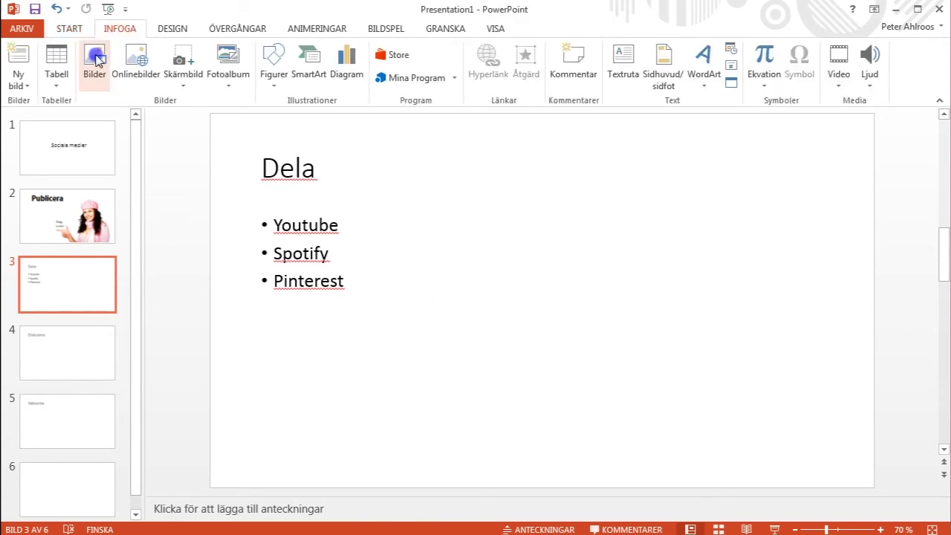
left_click(96, 59)
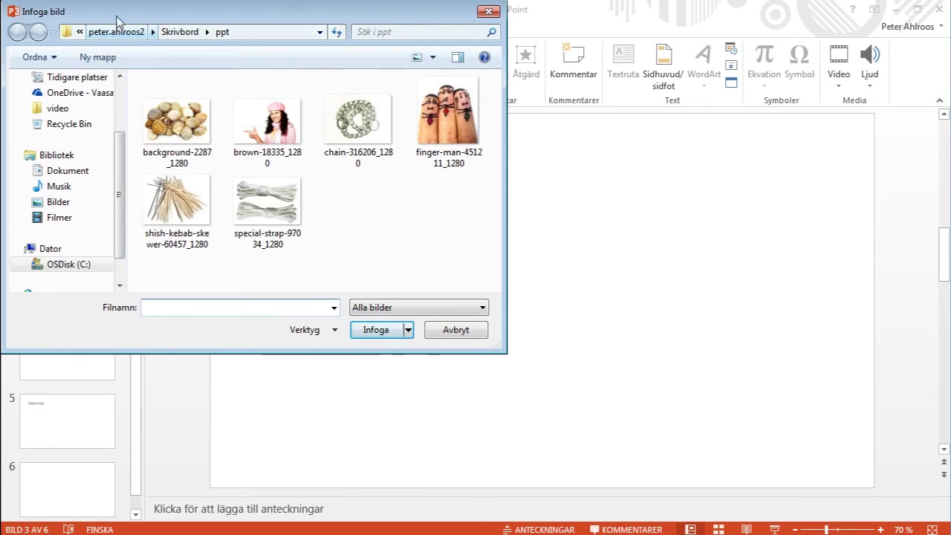
left_click_drag(116, 20, 332, 67)
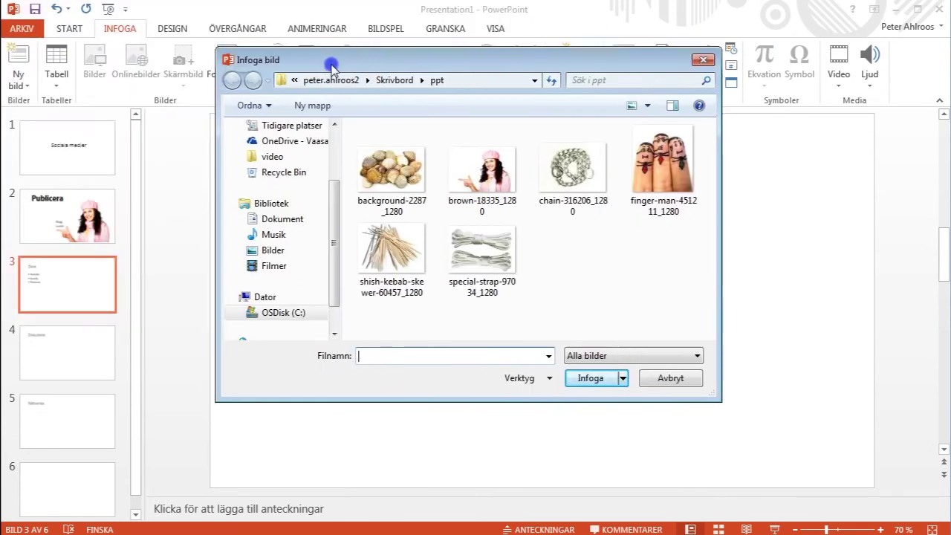
double_click(385, 269)
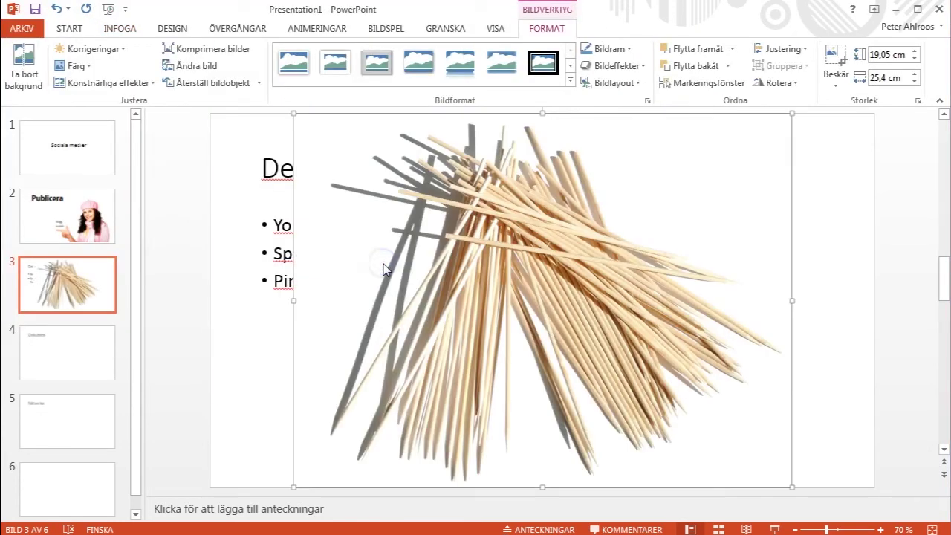
left_click_drag(385, 269, 484, 253)
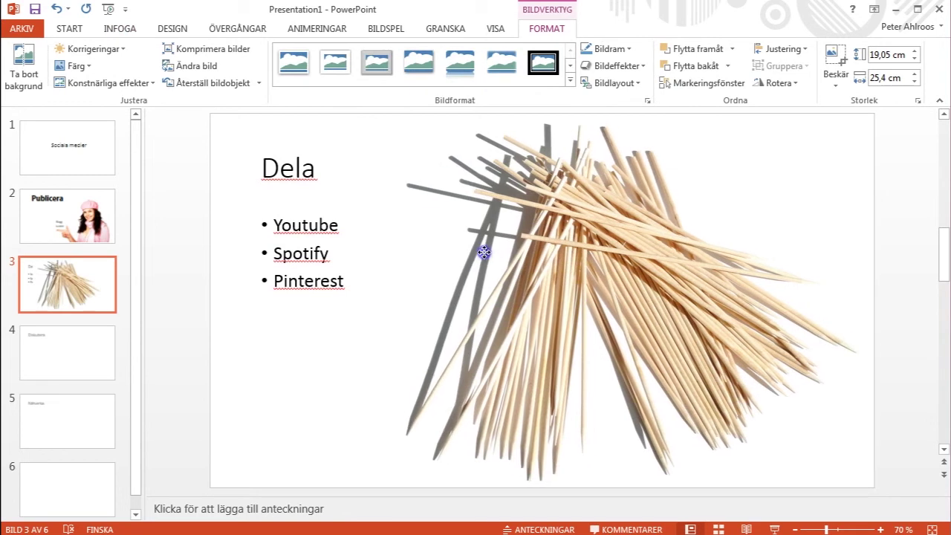
left_click_drag(365, 110, 533, 209)
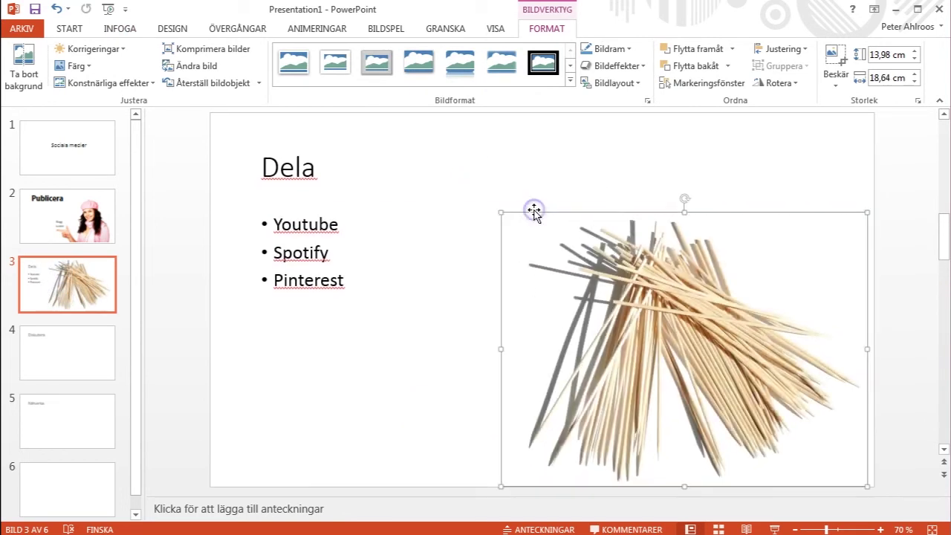
left_click(479, 148)
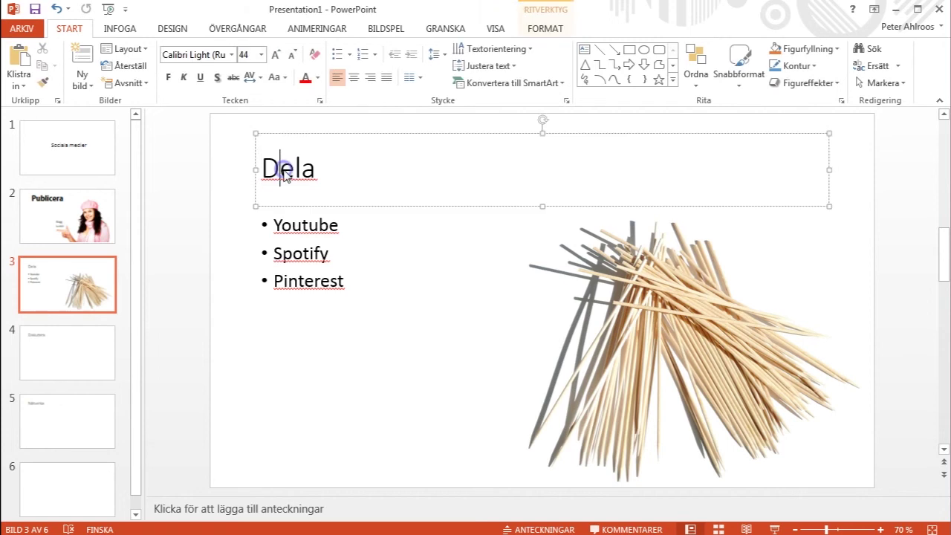
Make the Dela title large Adobe Gothic Std B and move it to the upper right
double_click(285, 169)
left_click(232, 54)
left_click(250, 319)
left_click(261, 54)
left_click(252, 391)
left_click_drag(829, 206, 563, 318)
left_click_drag(335, 131, 481, 113)
left_click_drag(463, 272, 640, 257)
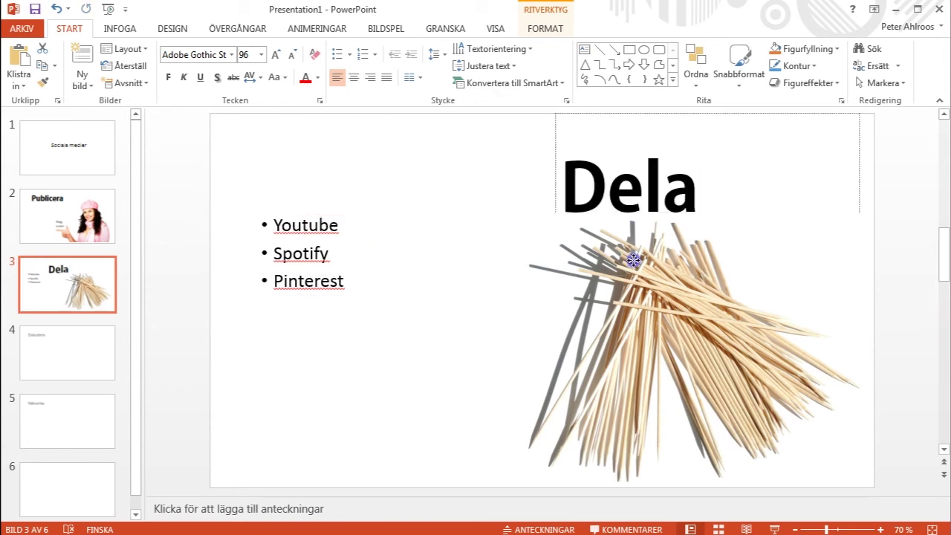
Move the Youtube/Spotify/Pinterest list right and down, remove its bullets, and set it to size 66
left_click(276, 249)
left_click_drag(295, 207, 405, 270)
double_click(409, 317)
key("ctrl+a")
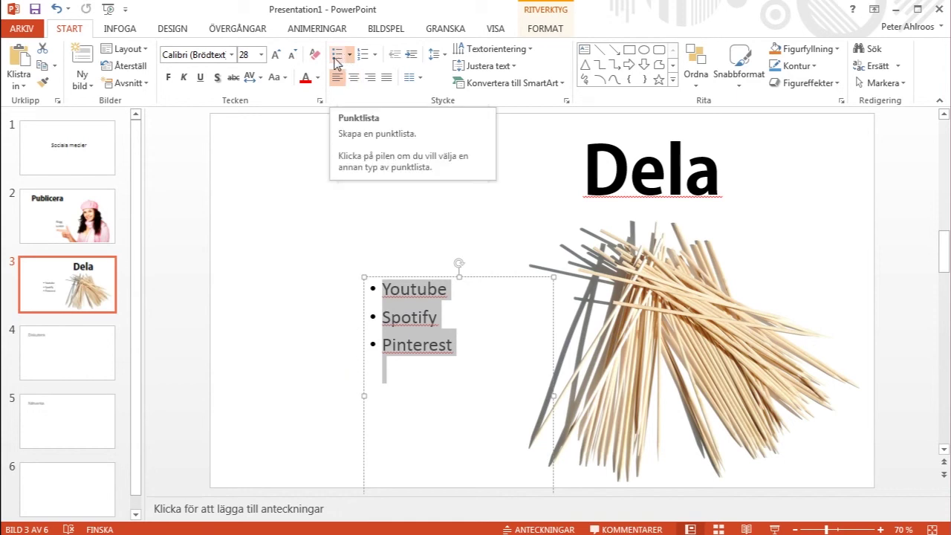
left_click(335, 59)
left_click(260, 55)
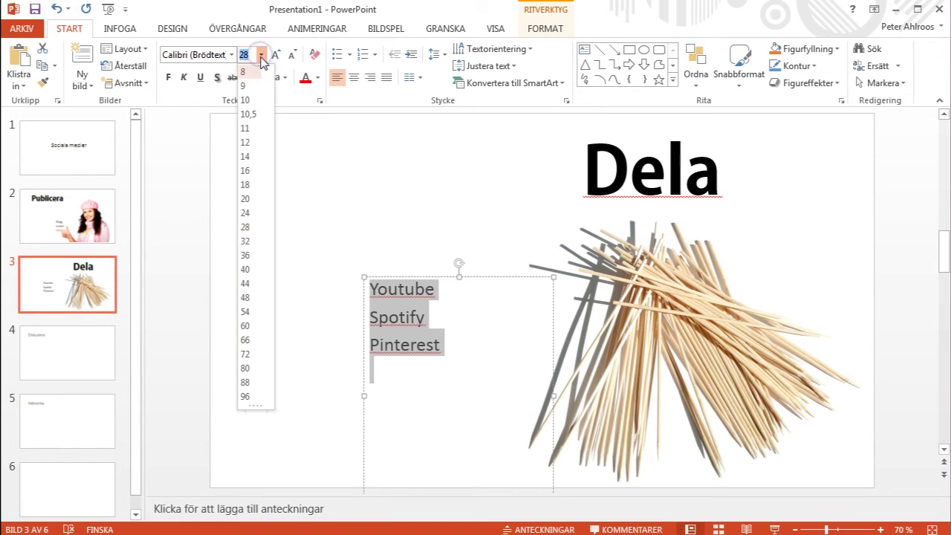
left_click(249, 339)
left_click(193, 322)
left_click(480, 373)
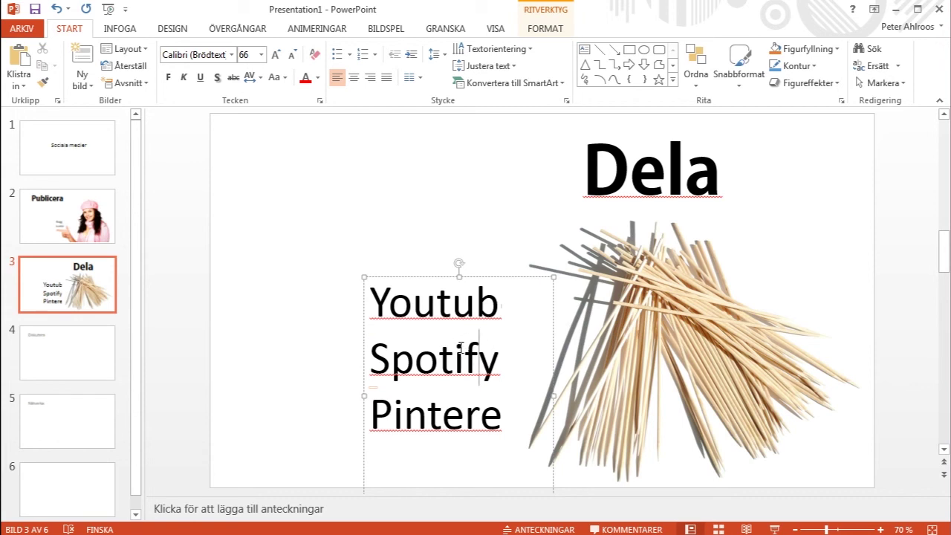
Send the toothpick picture behind the list, then move on to the Diskutera slide
left_click(648, 317)
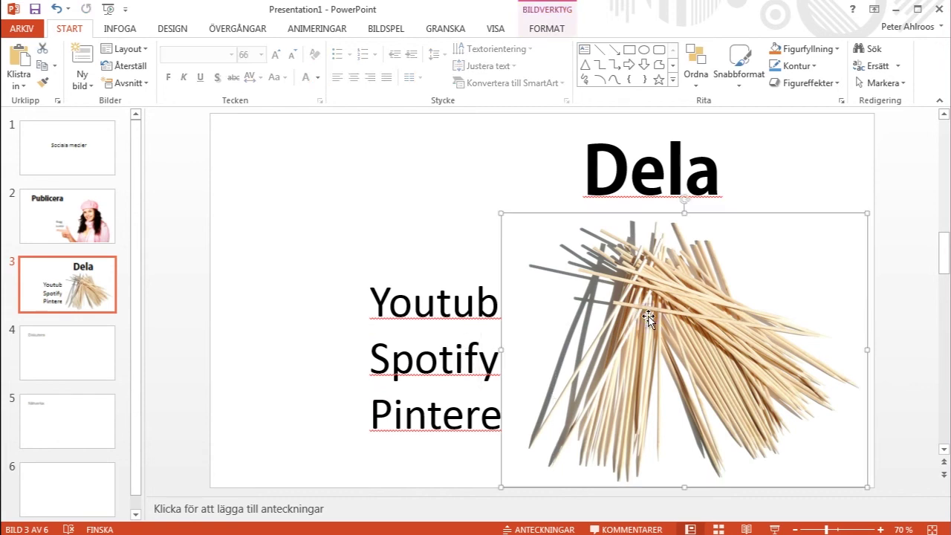
right_click(649, 321)
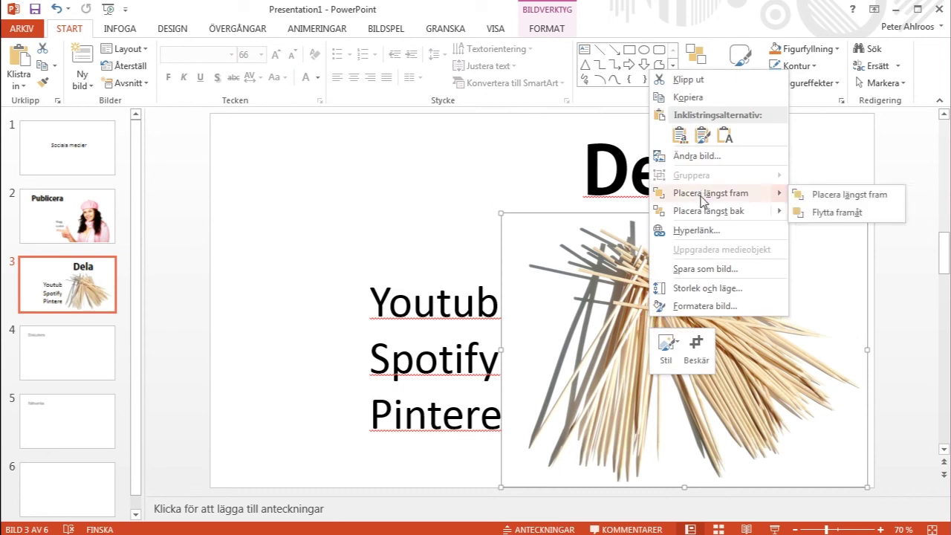
mouse_move(705, 212)
left_click(840, 212)
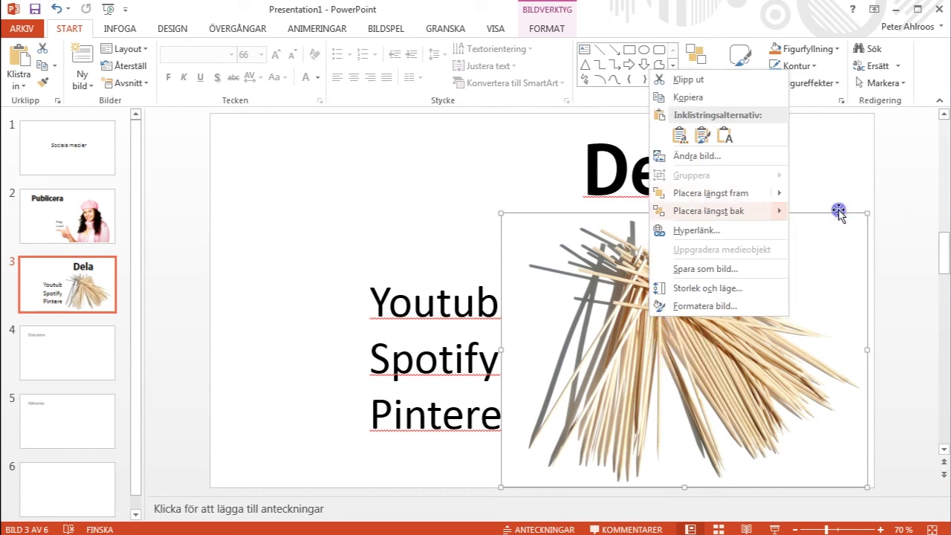
left_click(171, 250)
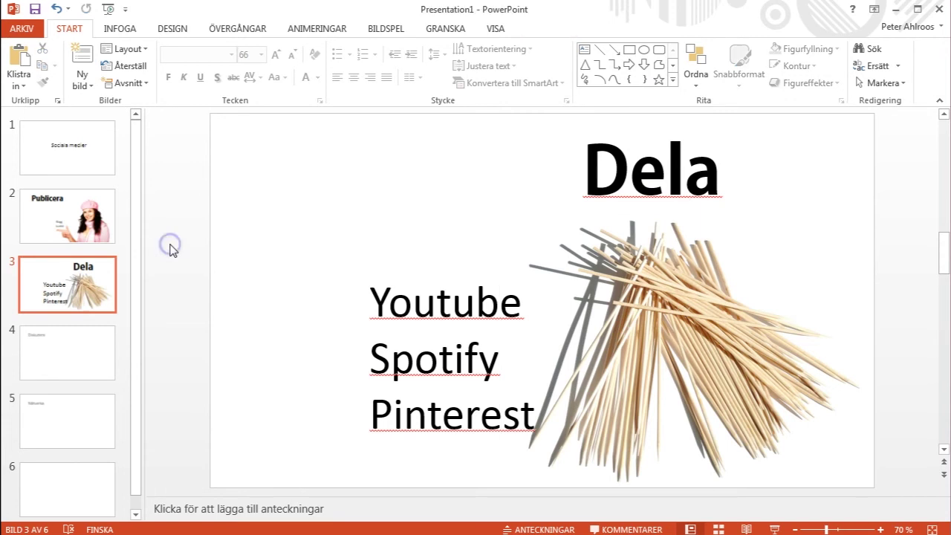
key("Page_Down")
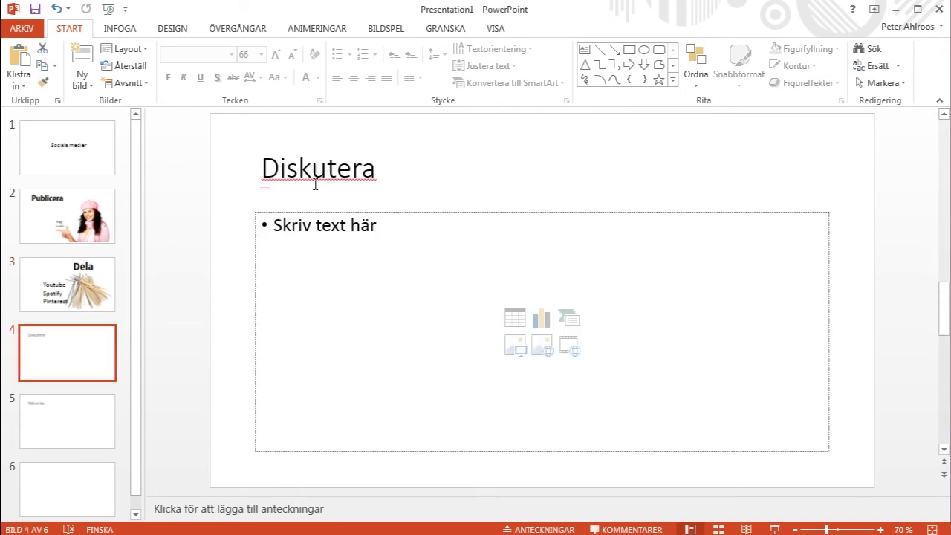
Narrow the Diskutera slide's empty content placeholder to the left side
left_click(760, 287)
left_click_drag(830, 331, 440, 332)
left_click(492, 173)
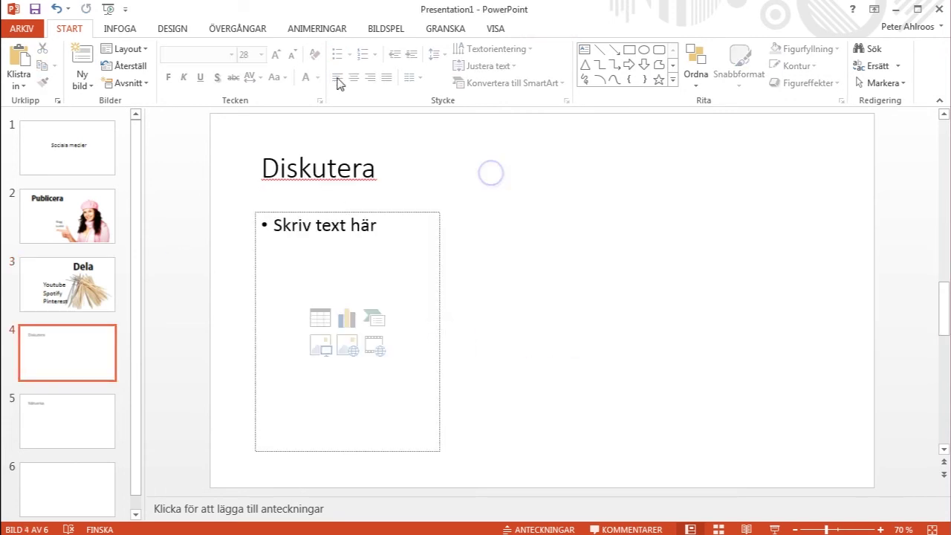
Insert the finger-man picture, enlarge it across the right half, and send it to back
left_click(119, 28)
left_click(95, 71)
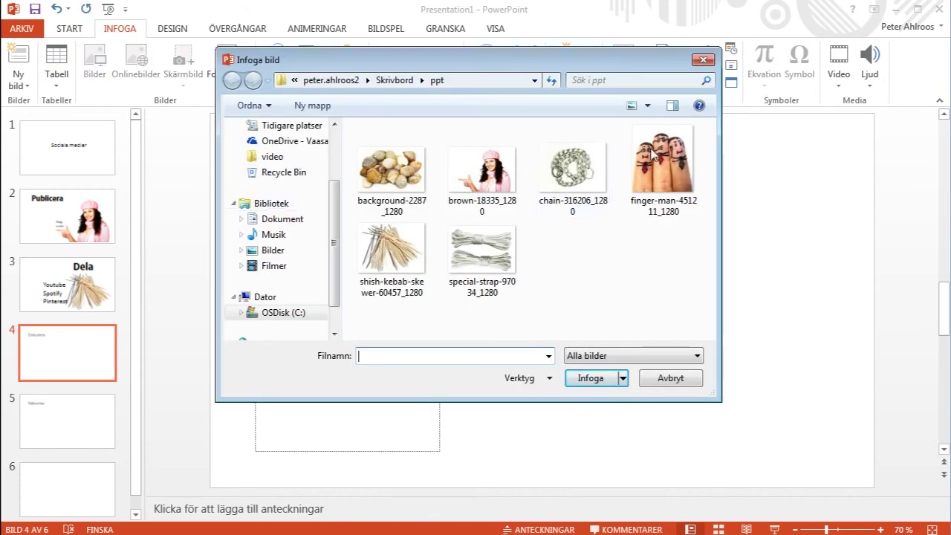
double_click(662, 159)
left_click_drag(468, 293, 793, 380)
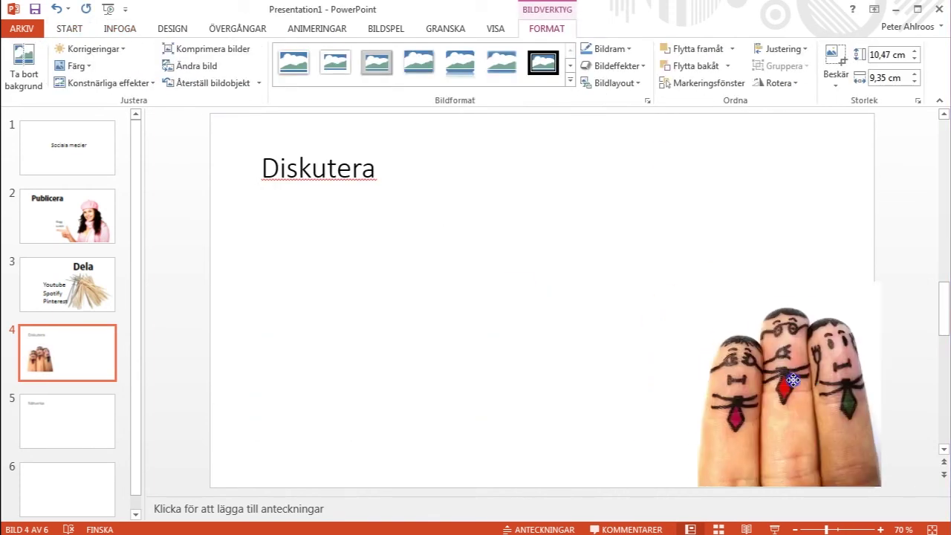
left_click_drag(694, 280, 533, 104)
left_click(362, 305)
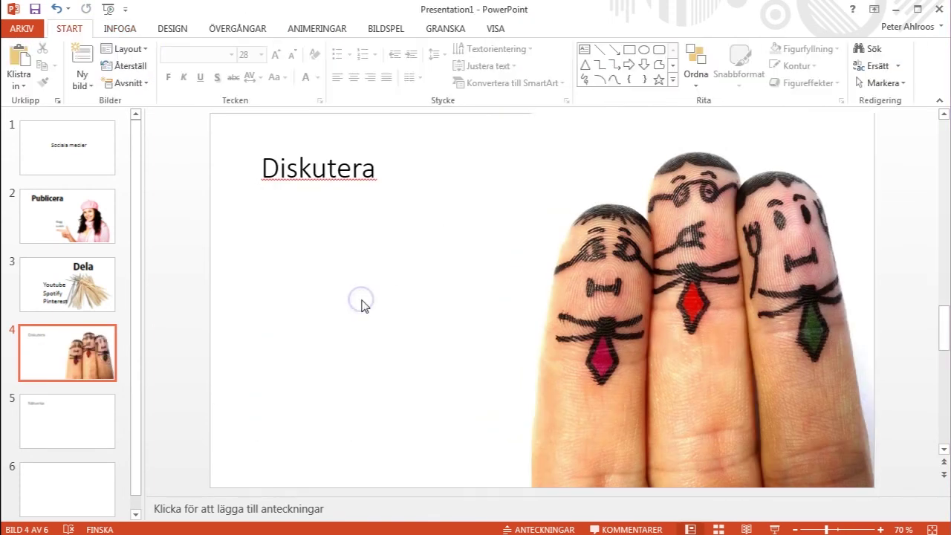
right_click(601, 312)
mouse_move(659, 206)
left_click(800, 206)
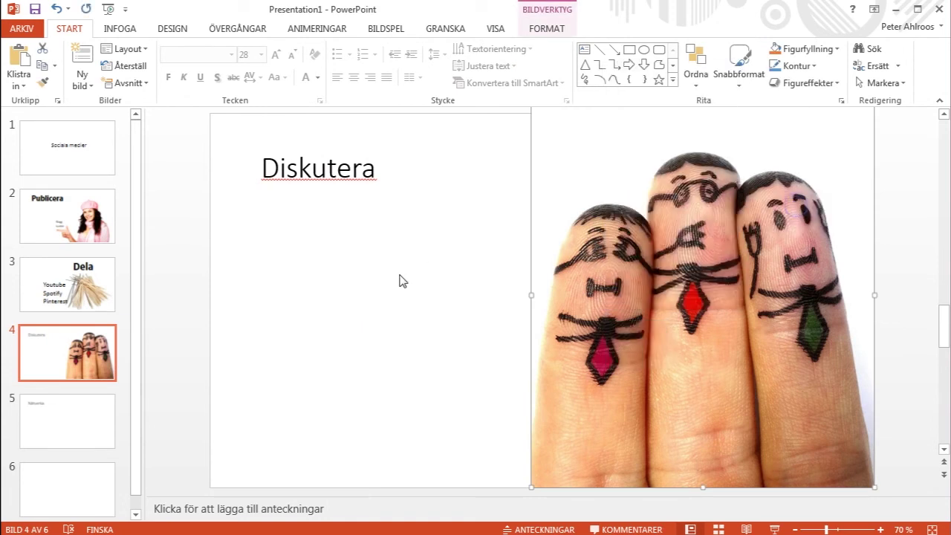
Set the Diskutera title to Adobe Gothic Std B at 88, then go to Nätverka
left_click(304, 167)
double_click(304, 166)
left_click(231, 54)
left_click(272, 330)
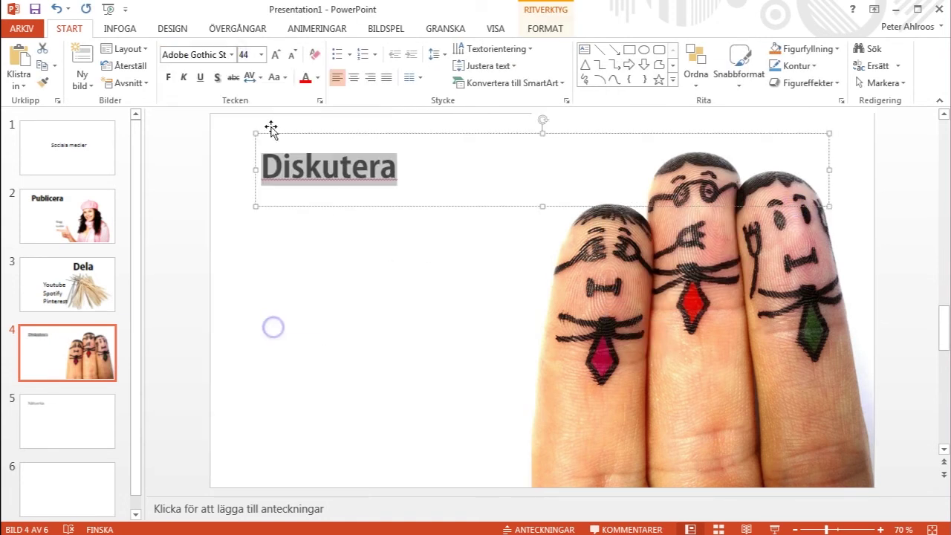
left_click(261, 54)
left_click(248, 389)
left_click(382, 319)
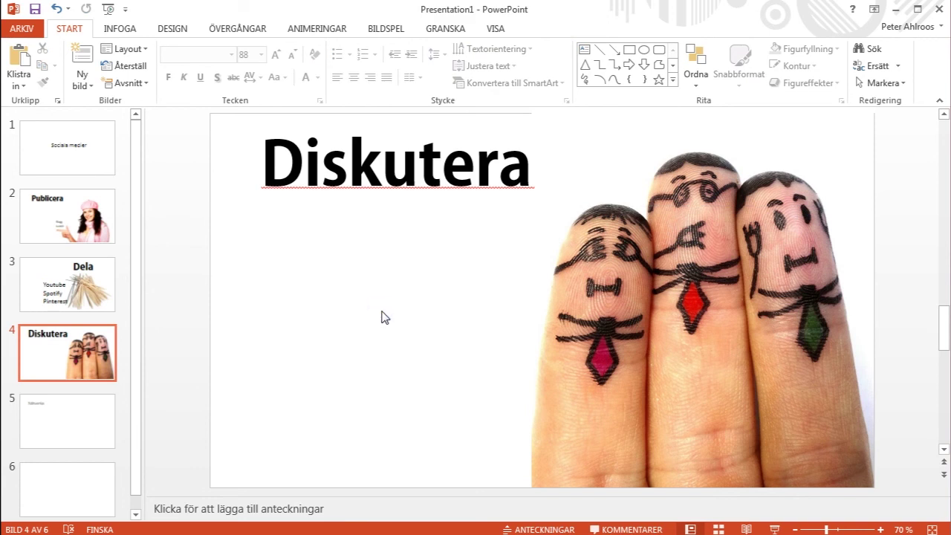
left_click(59, 422)
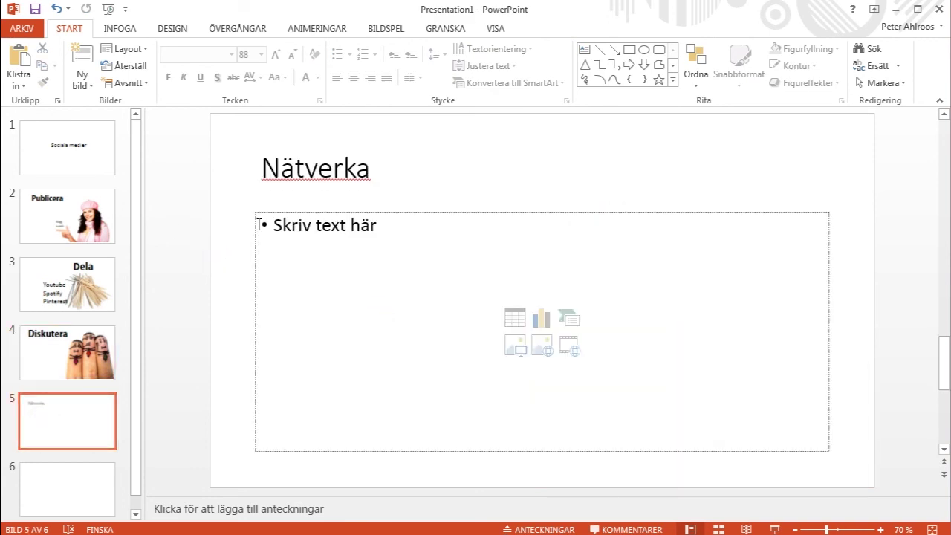
Narrow the Nätverka slide's empty content placeholder to the left side
left_click(830, 331)
left_click_drag(830, 331, 449, 331)
left_click(691, 348)
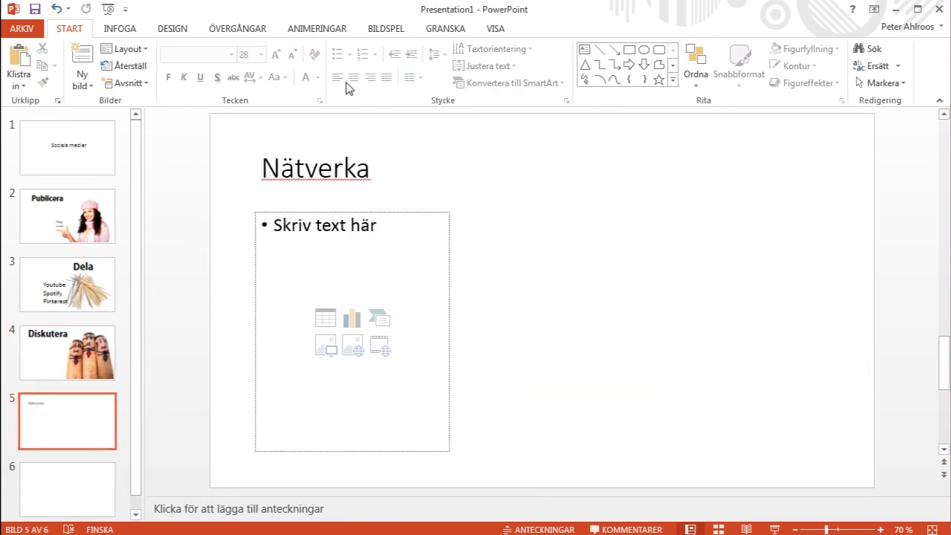
Insert the chain picture, enlarge it to cover most of the slide, and send it to back
left_click(113, 34)
left_click(94, 63)
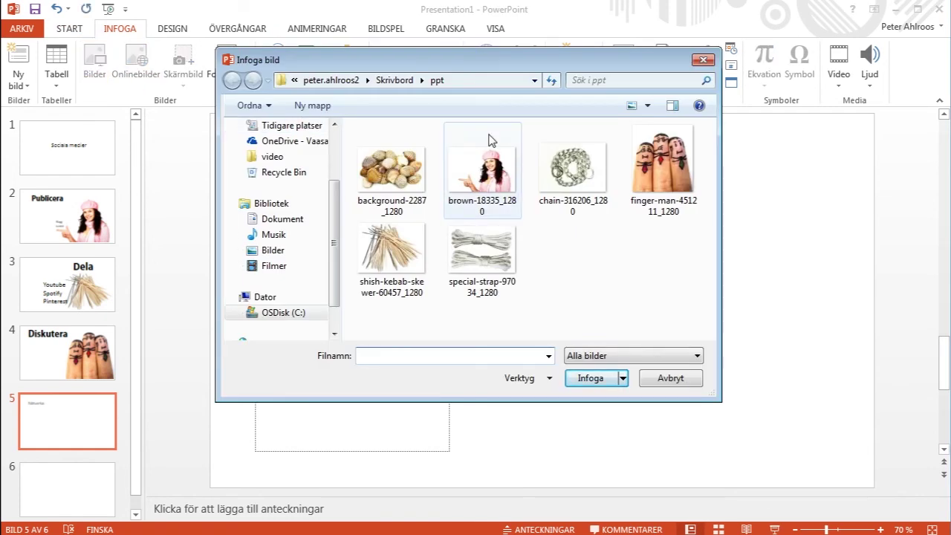
double_click(588, 180)
mouse_move(372, 295)
left_mouse_down()
mouse_move(712, 345)
mouse_move(799, 379)
left_mouse_up()
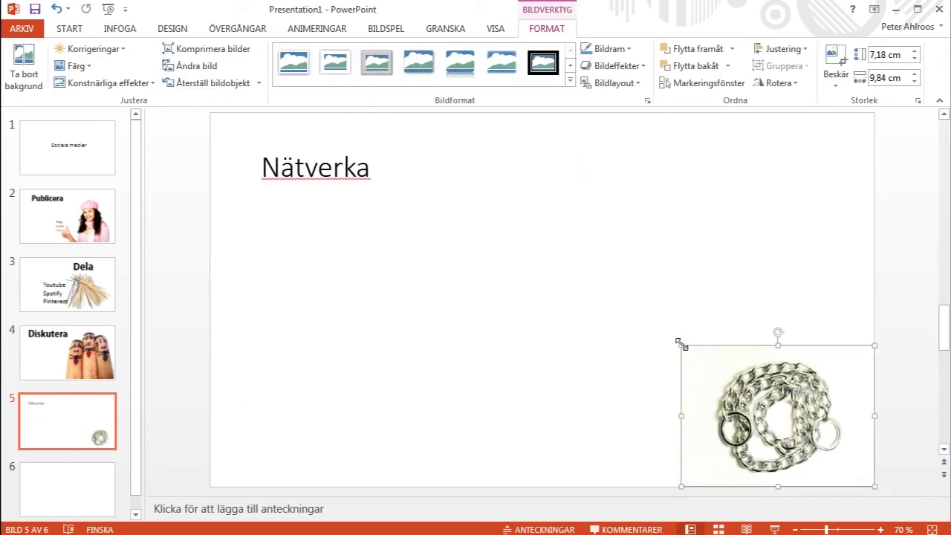
left_click_drag(680, 344, 557, 100)
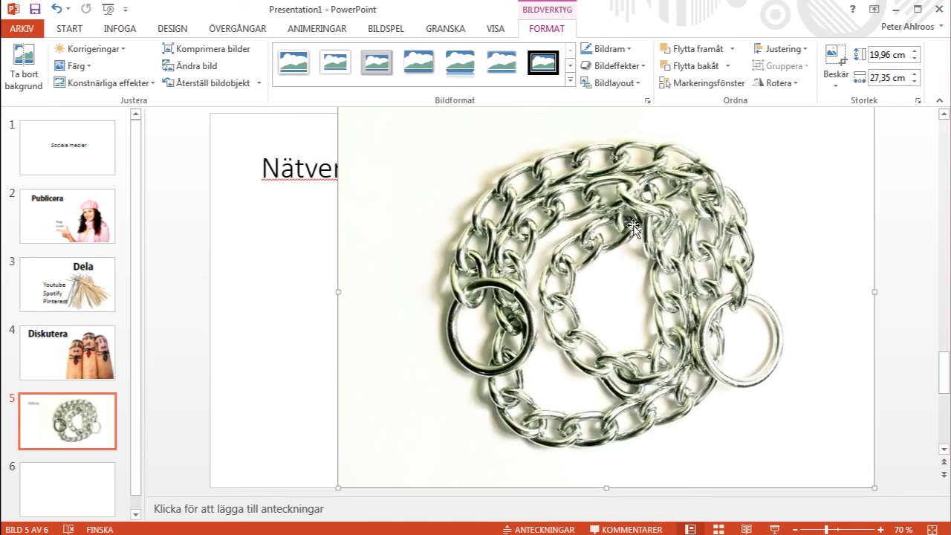
right_click(661, 236)
mouse_move(743, 385)
left_click(887, 386)
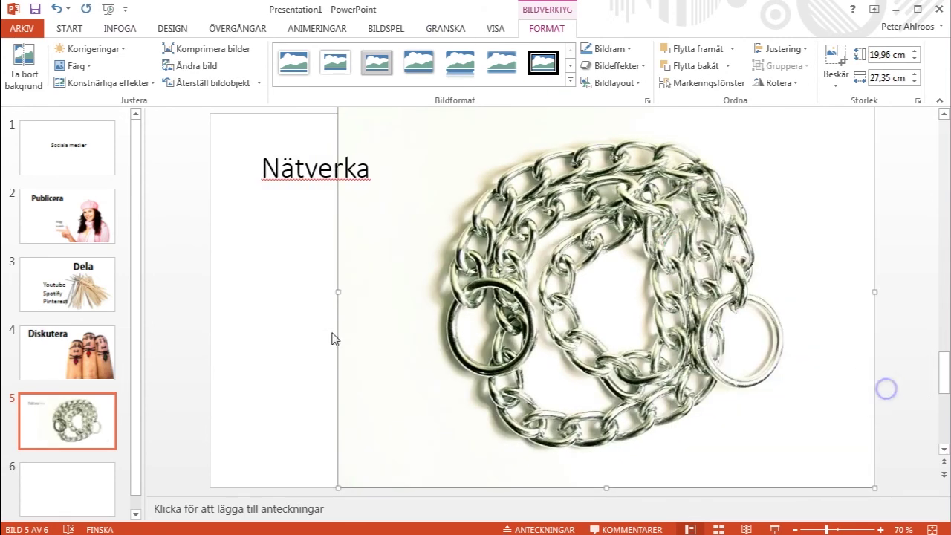
left_click(265, 325)
Set the Nätverka title to Adobe Gothic Std B at 88
double_click(305, 170)
left_click(351, 129)
left_click(368, 219)
left_click(344, 127)
left_click(319, 165)
double_click(319, 166)
left_click(390, 124)
left_click(389, 438)
left_click(205, 246)
left_click(358, 164)
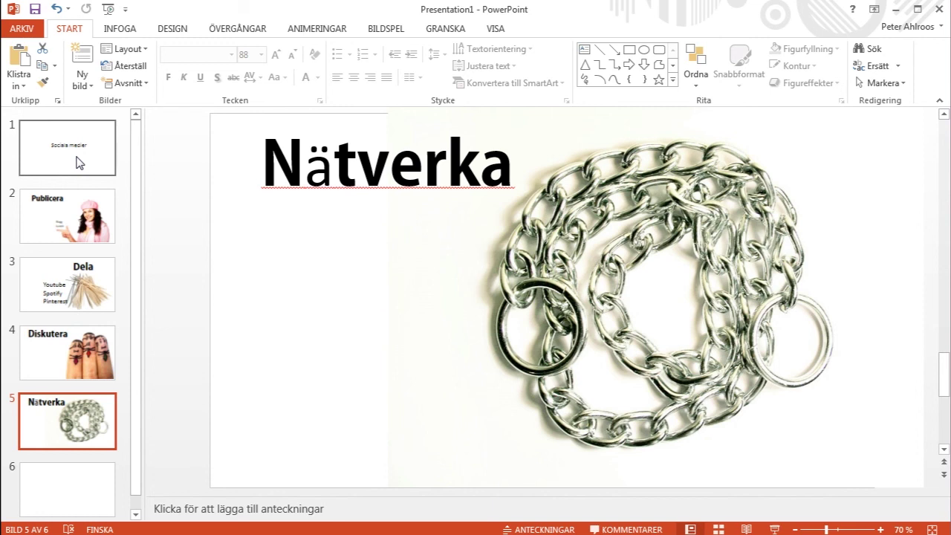
Step back through Diskutera, Dela and Publicera, then view slide 6's picture collage
key("Up")
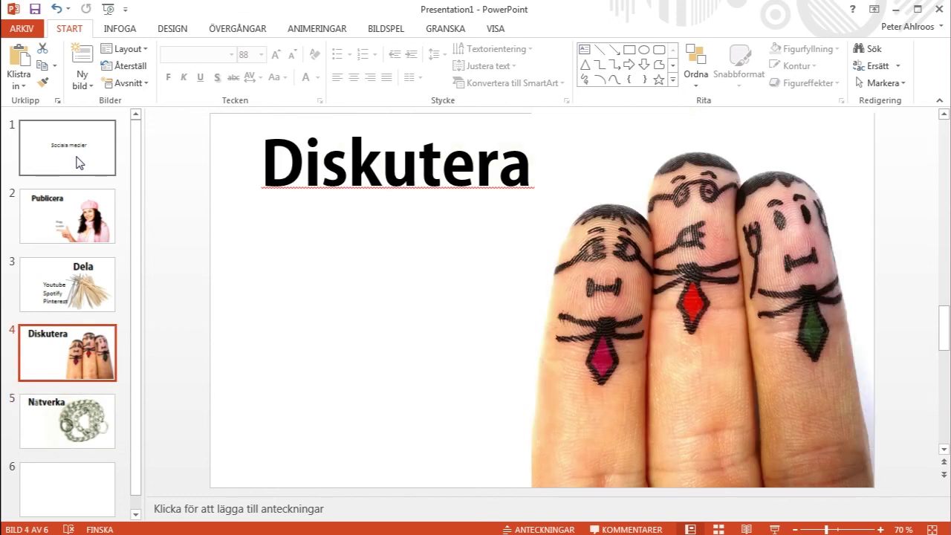
key("Up")
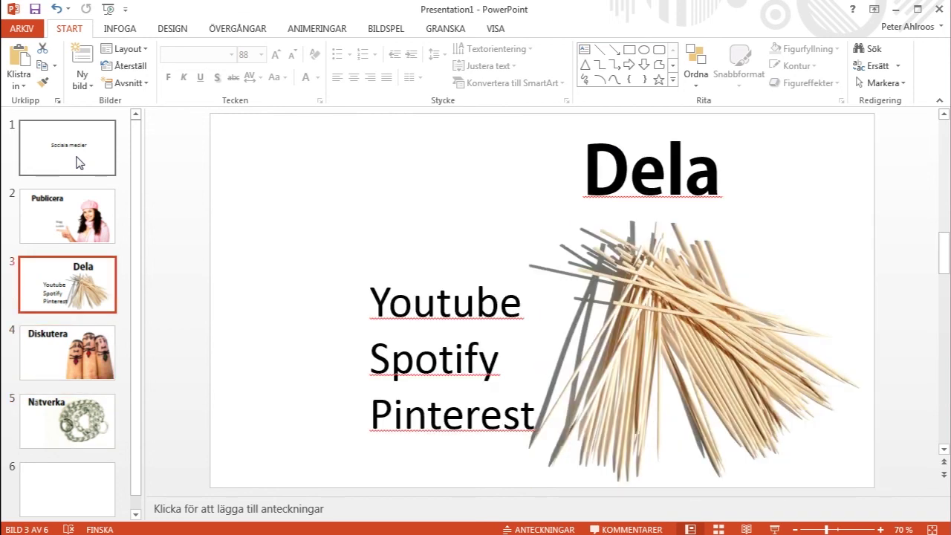
key("Up")
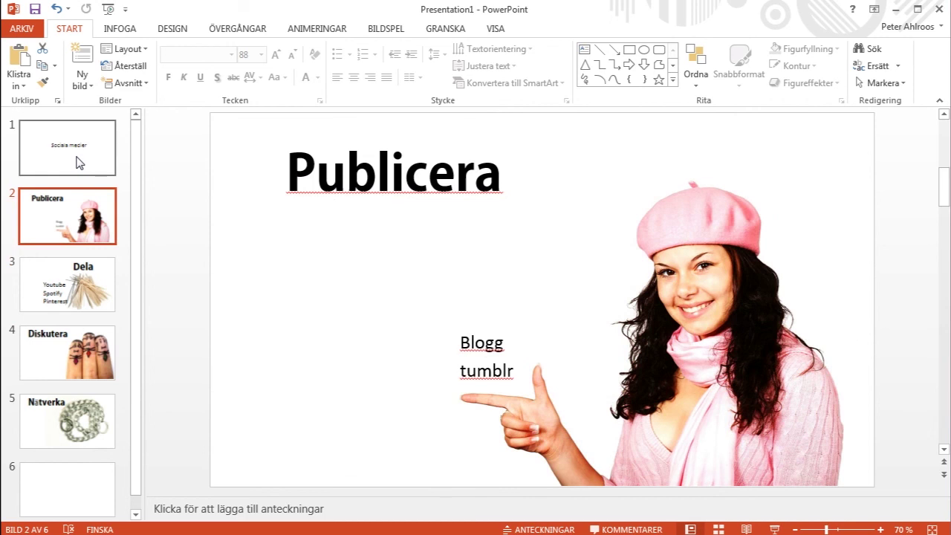
left_click(108, 462)
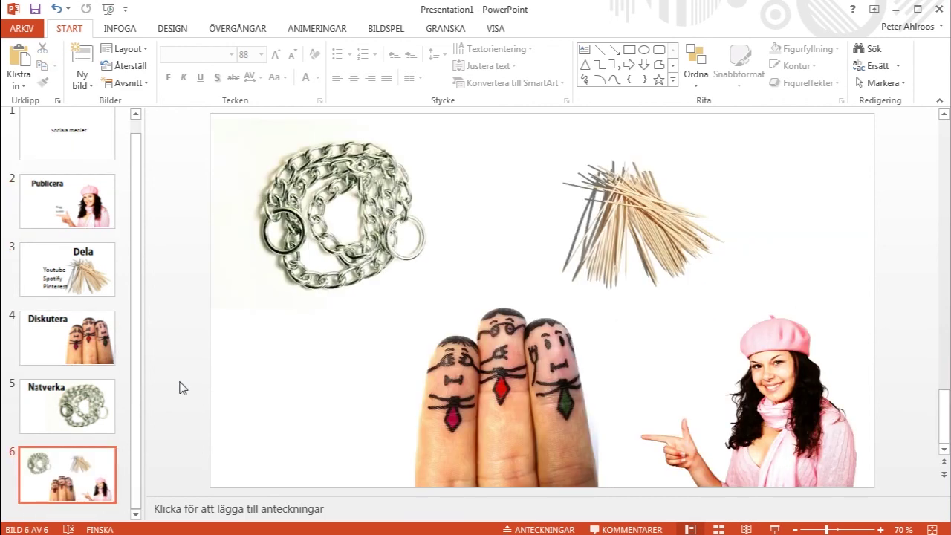